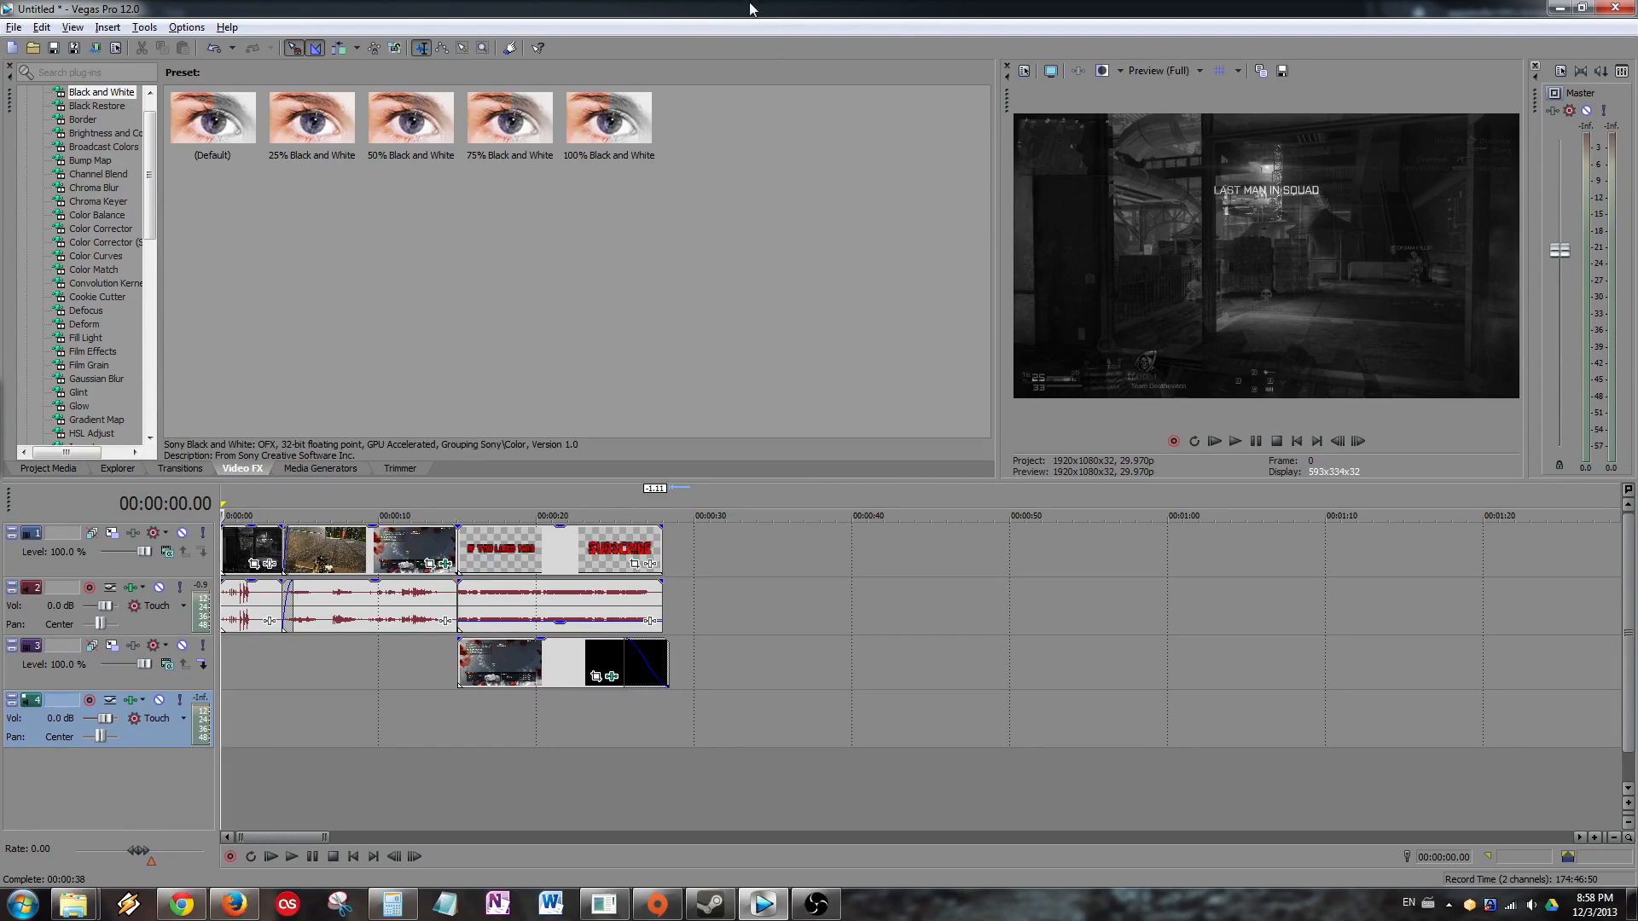
In Render As, pick the MainConcept AVC/AAC Internet HD 1080p Custom template and open its custom settings.
left_click(97, 52)
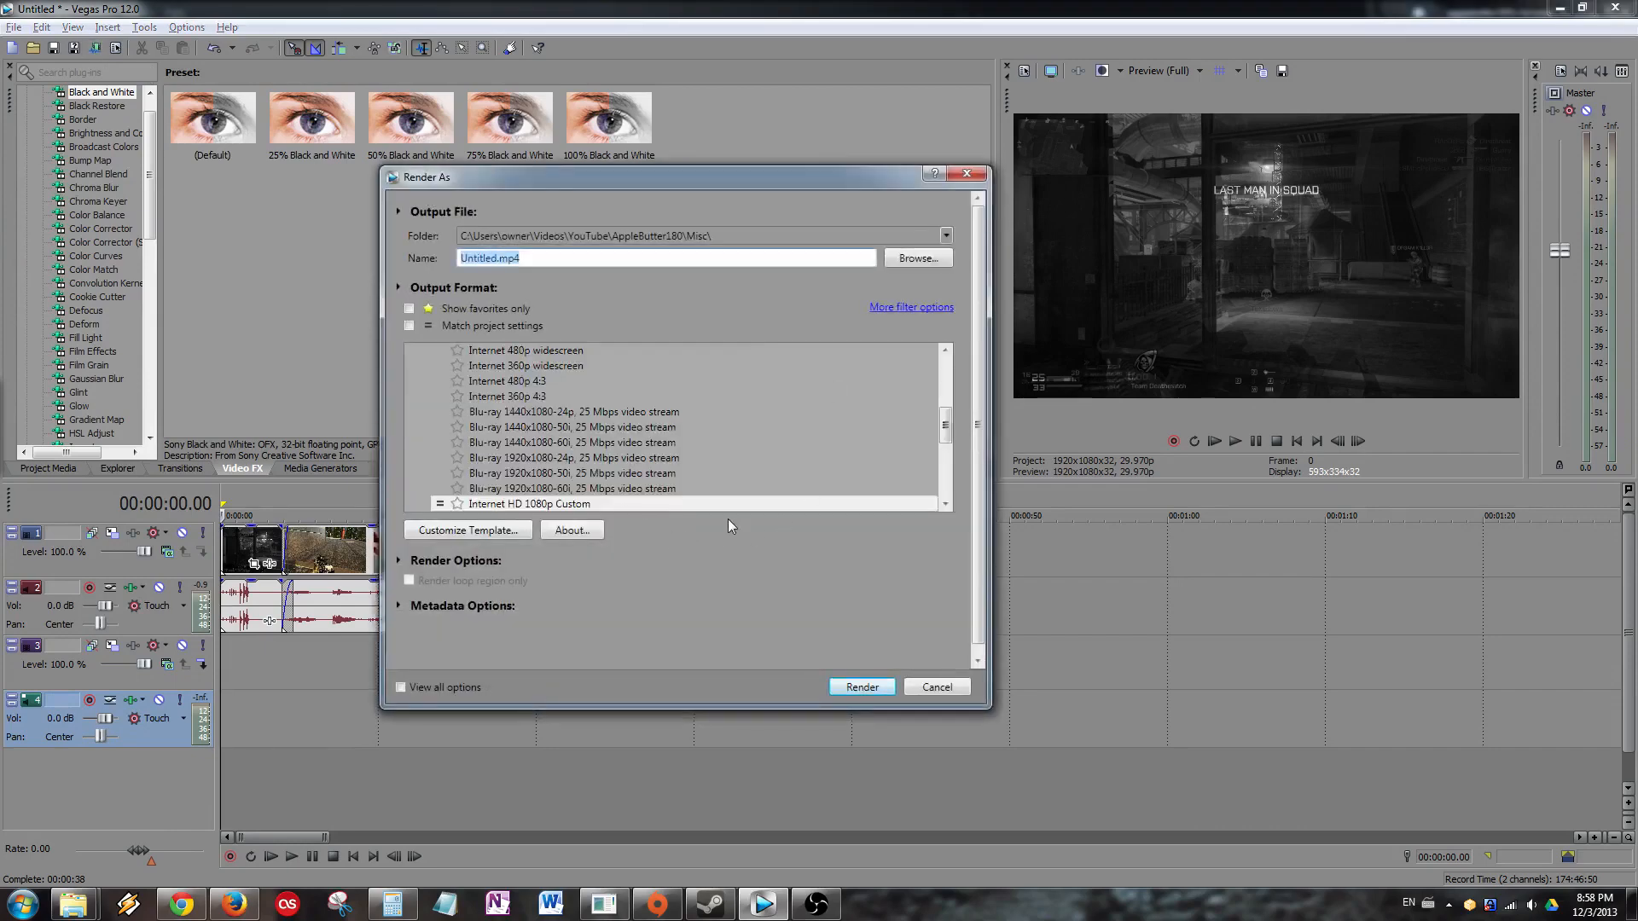
left_click(620, 502)
left_click(468, 530)
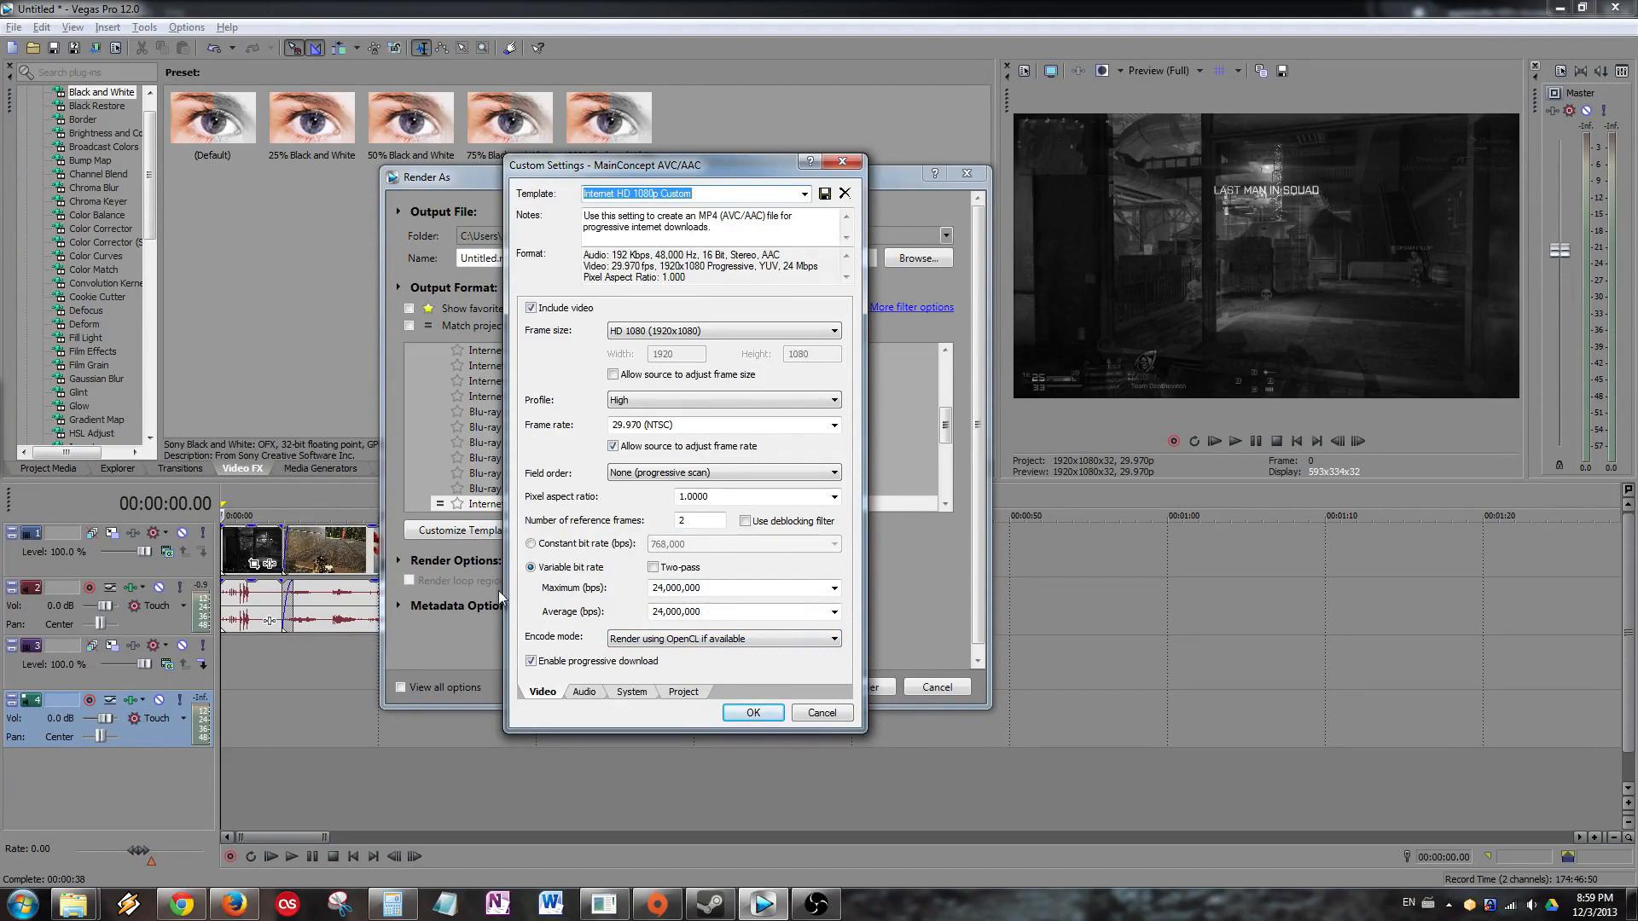
Keep the OpenCL encode mode and change the video profile from High to Main.
left_click(655, 641)
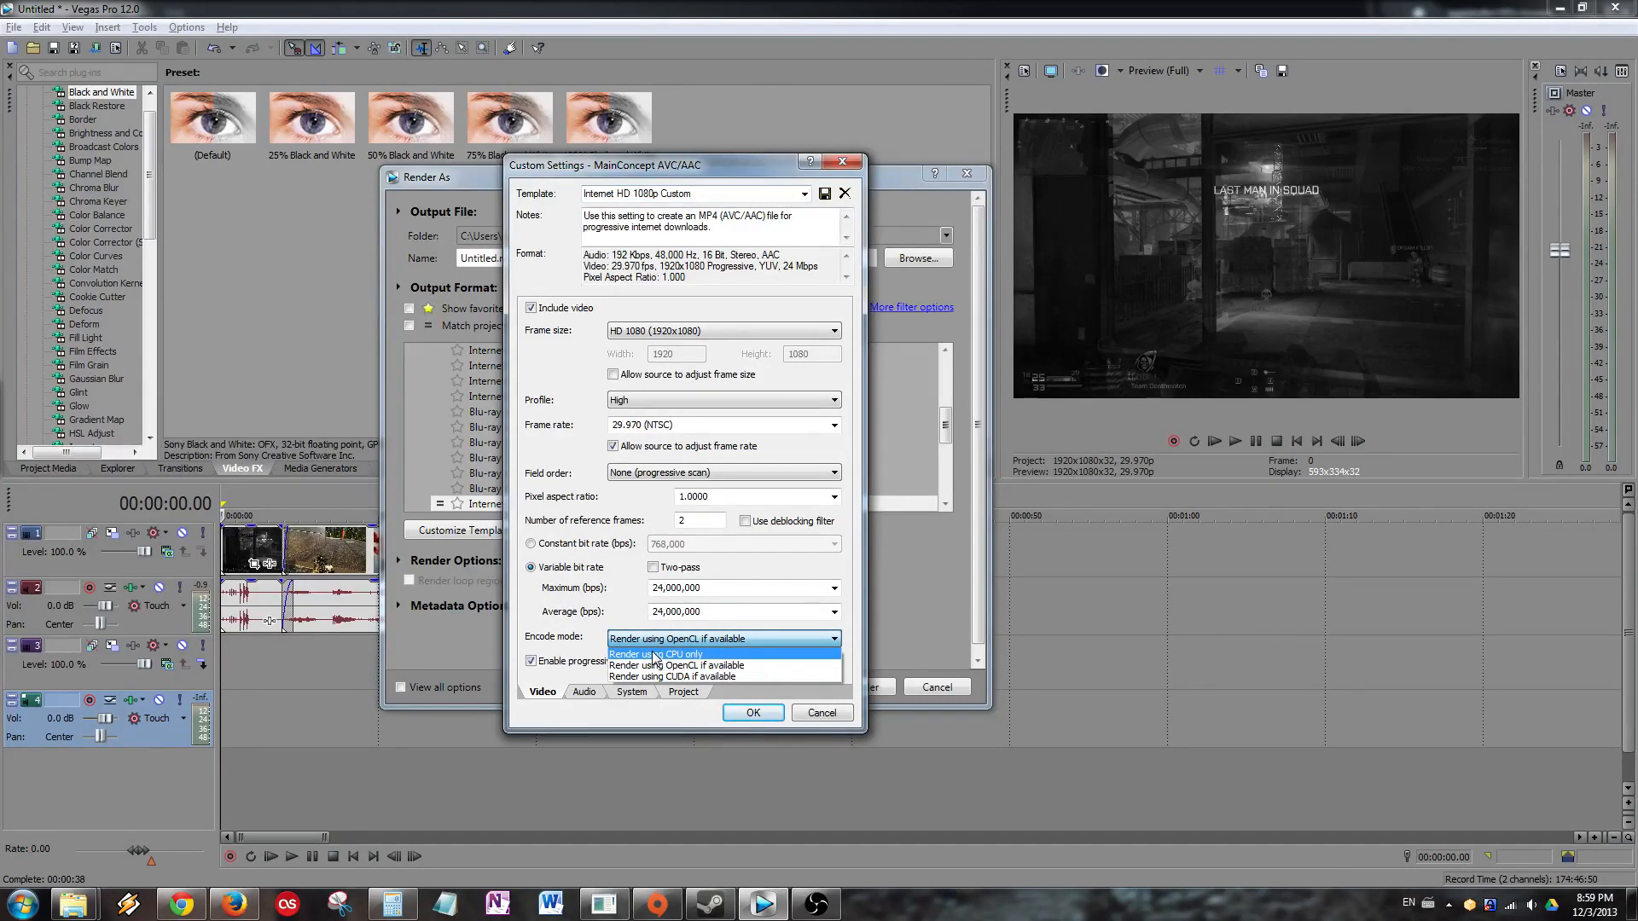
left_click(653, 664)
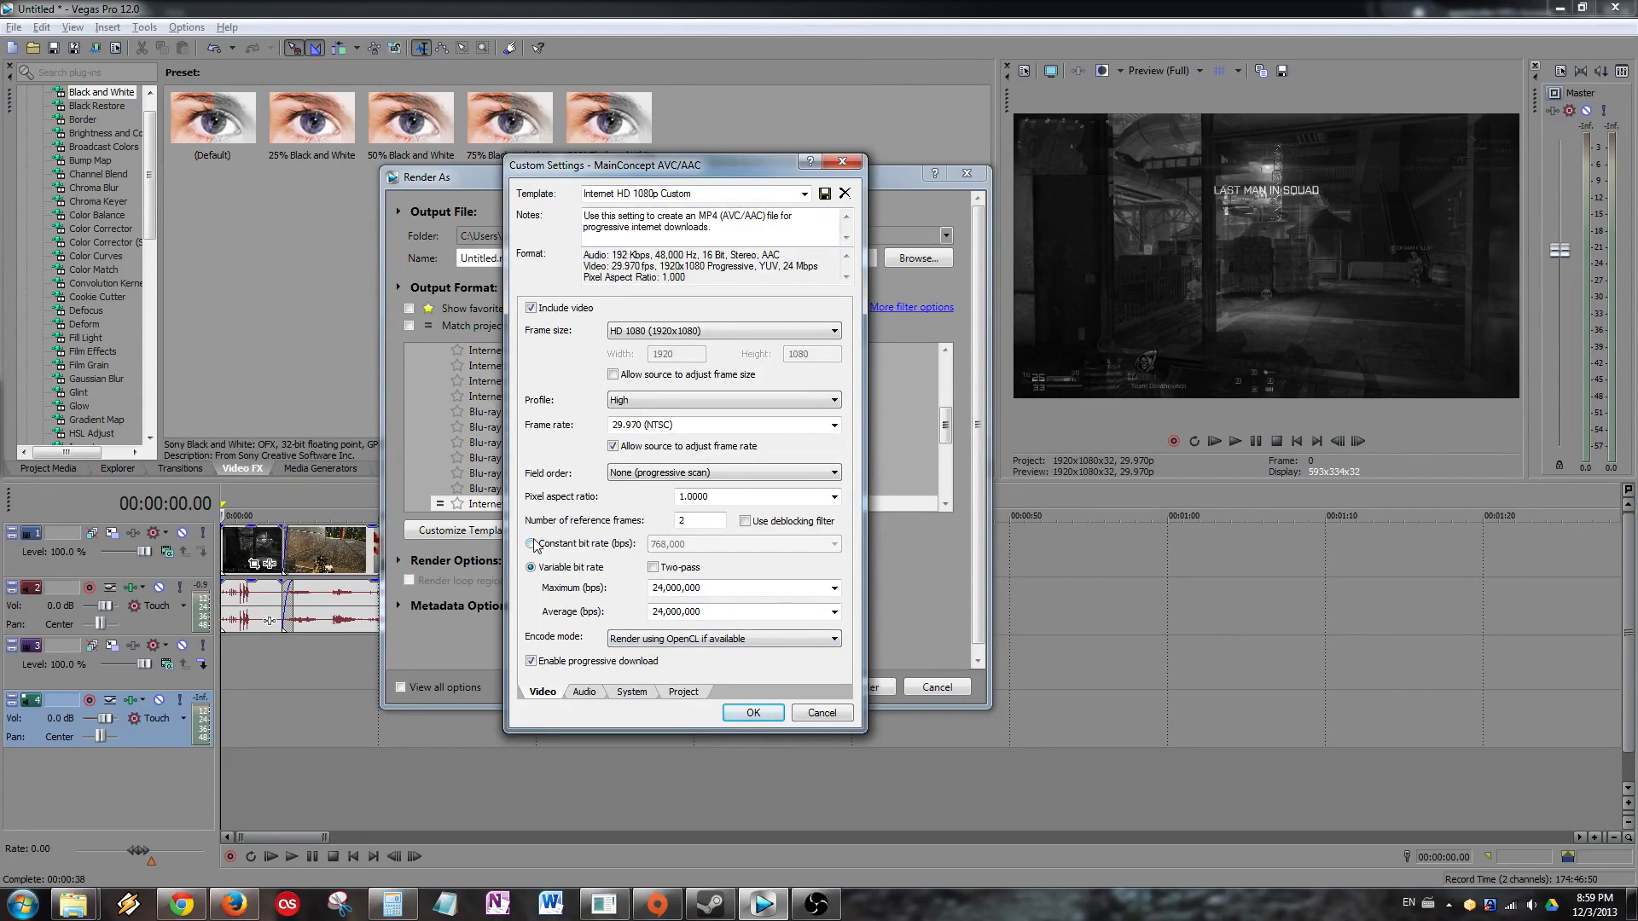
left_click(700, 400)
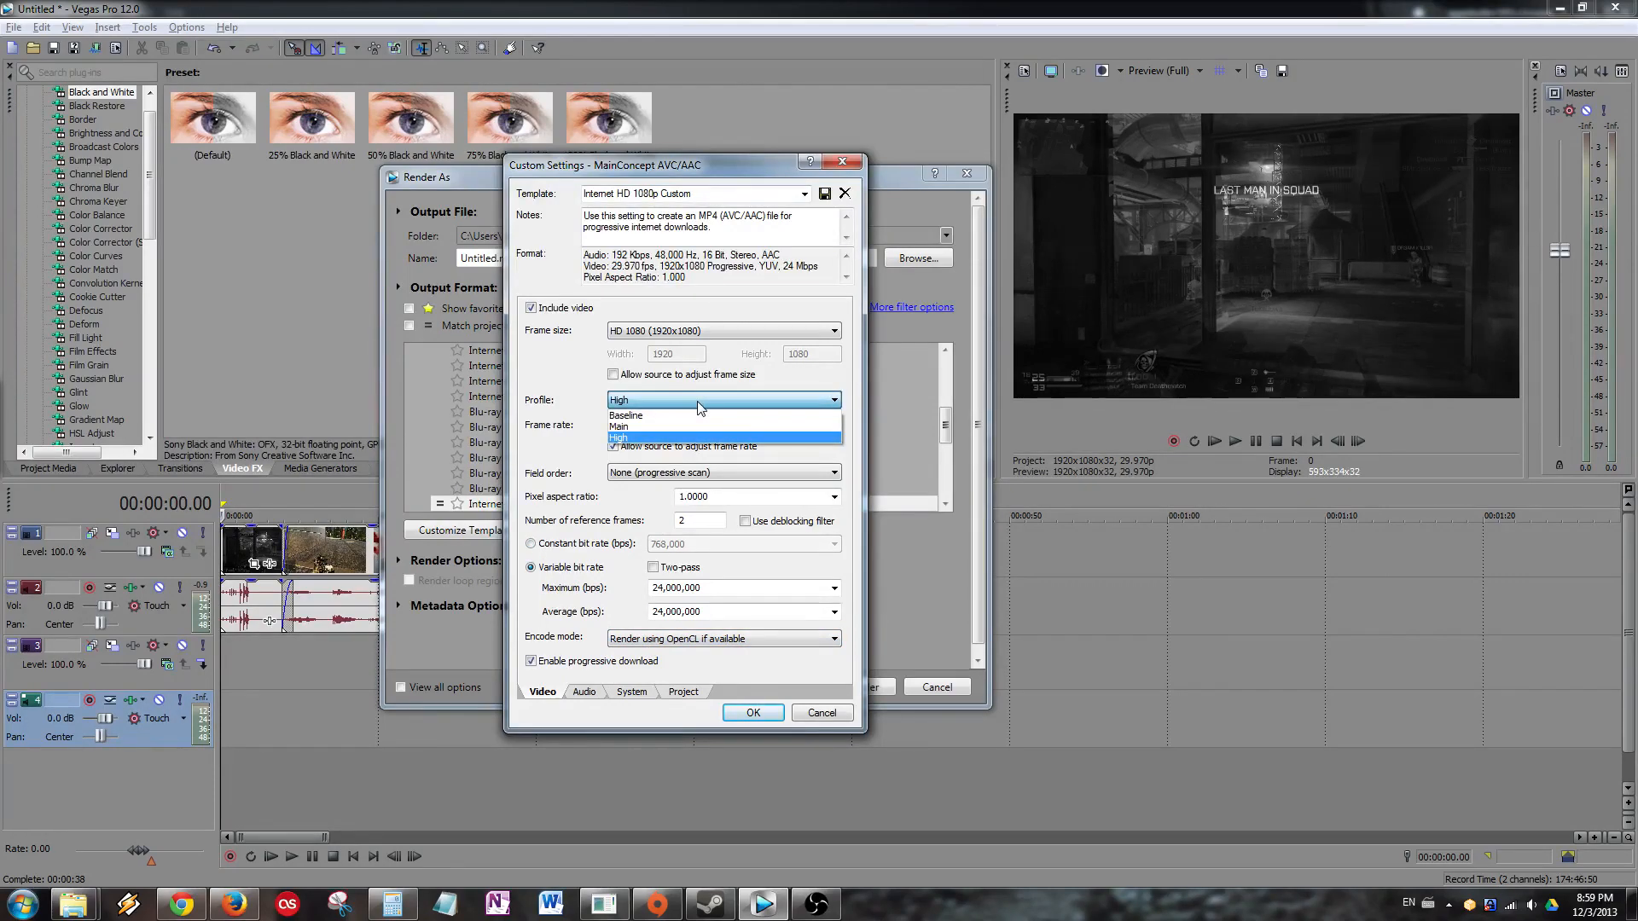
left_click(698, 401)
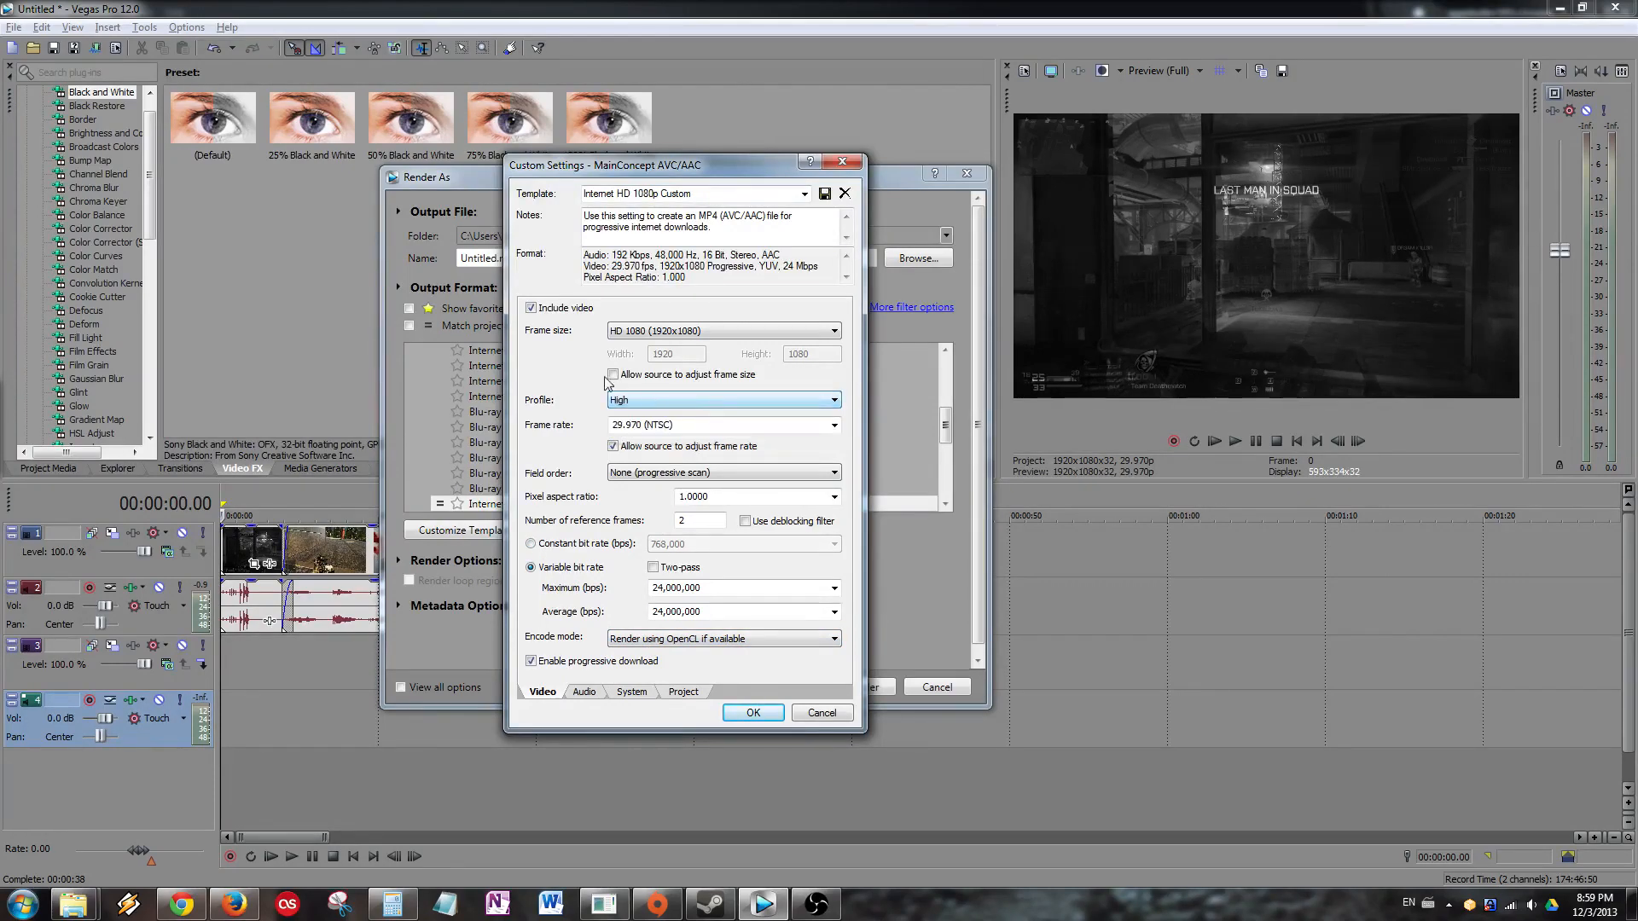
left_click(696, 400)
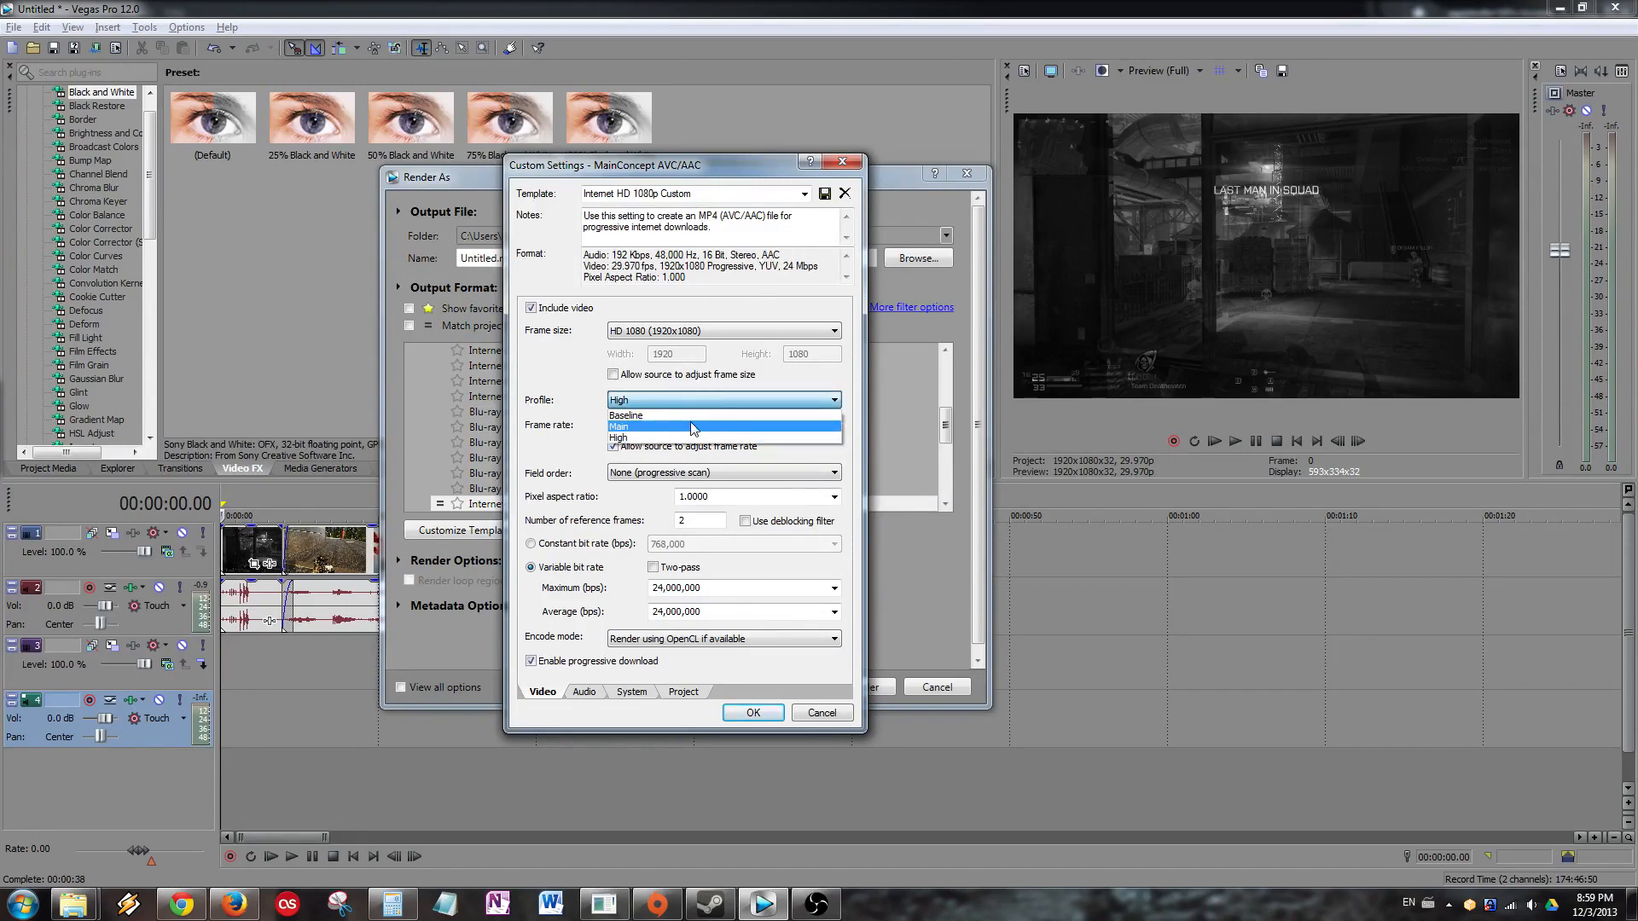
left_click(693, 427)
Keep 29.970 fps, review the audio settings, apply the template and cancel rendering.
left_click(613, 445)
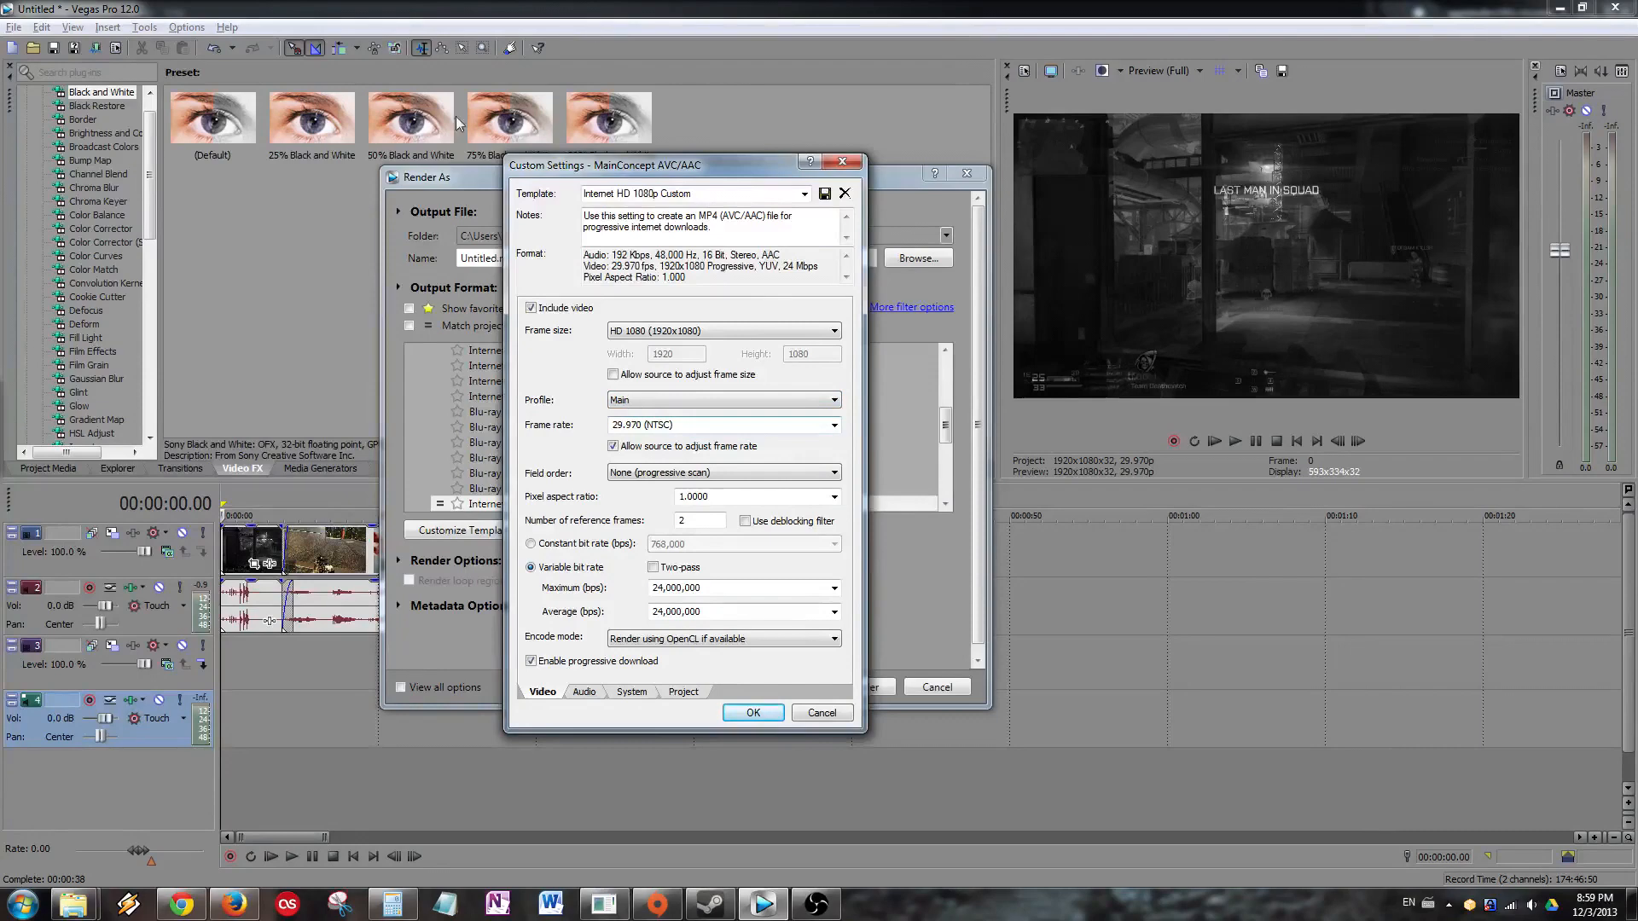
left_click(697, 425)
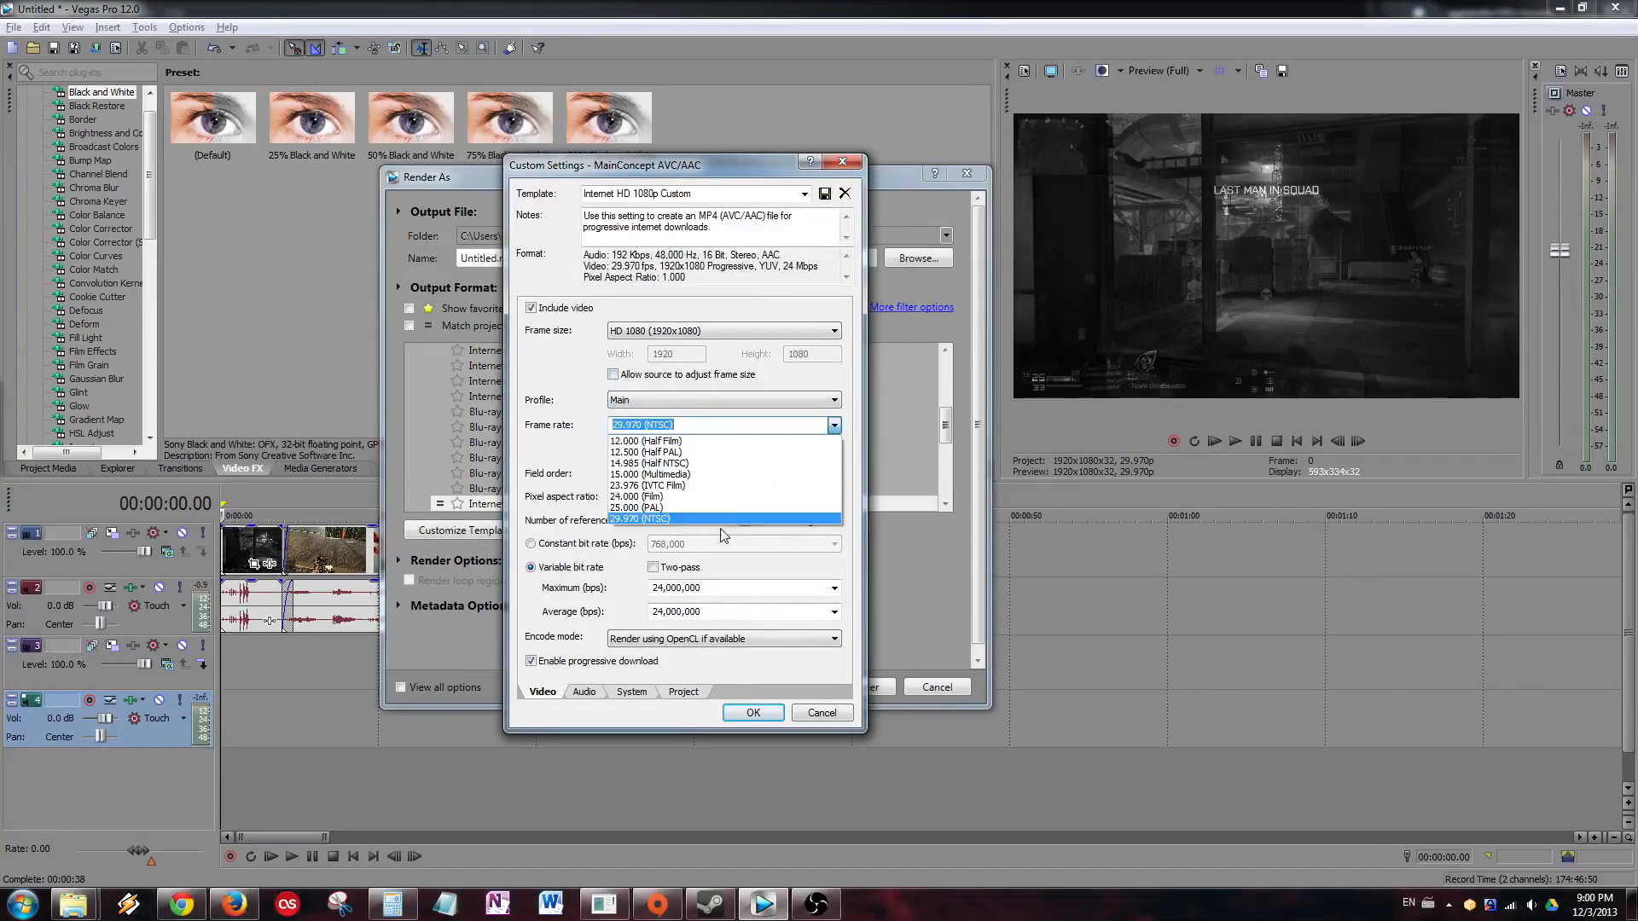
left_click(526, 394)
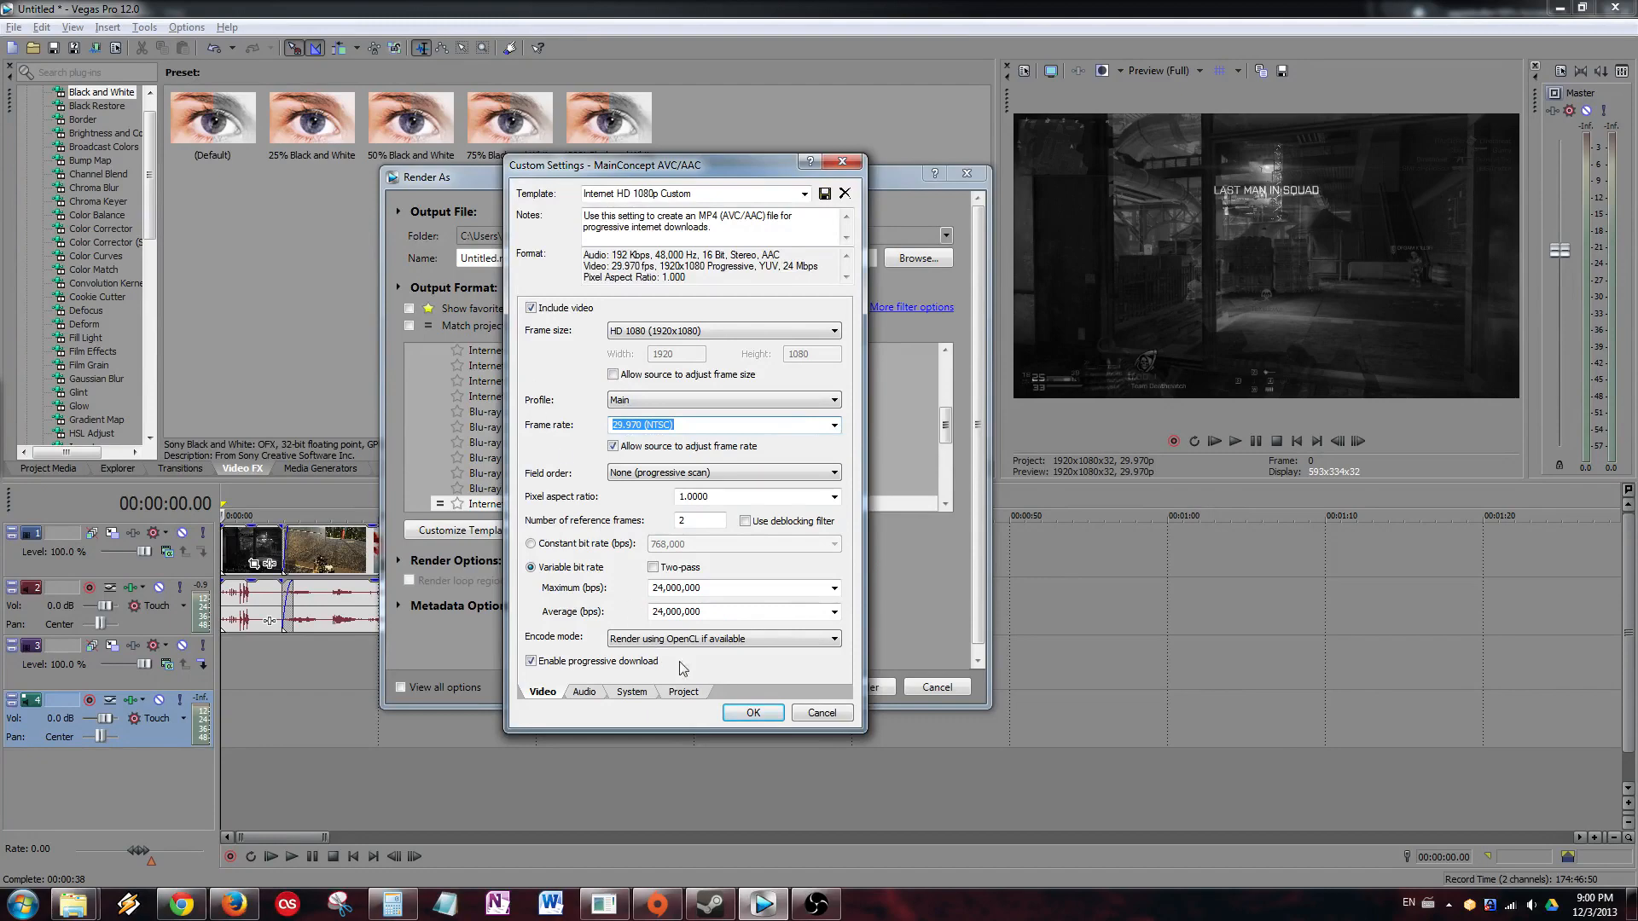
left_click(584, 691)
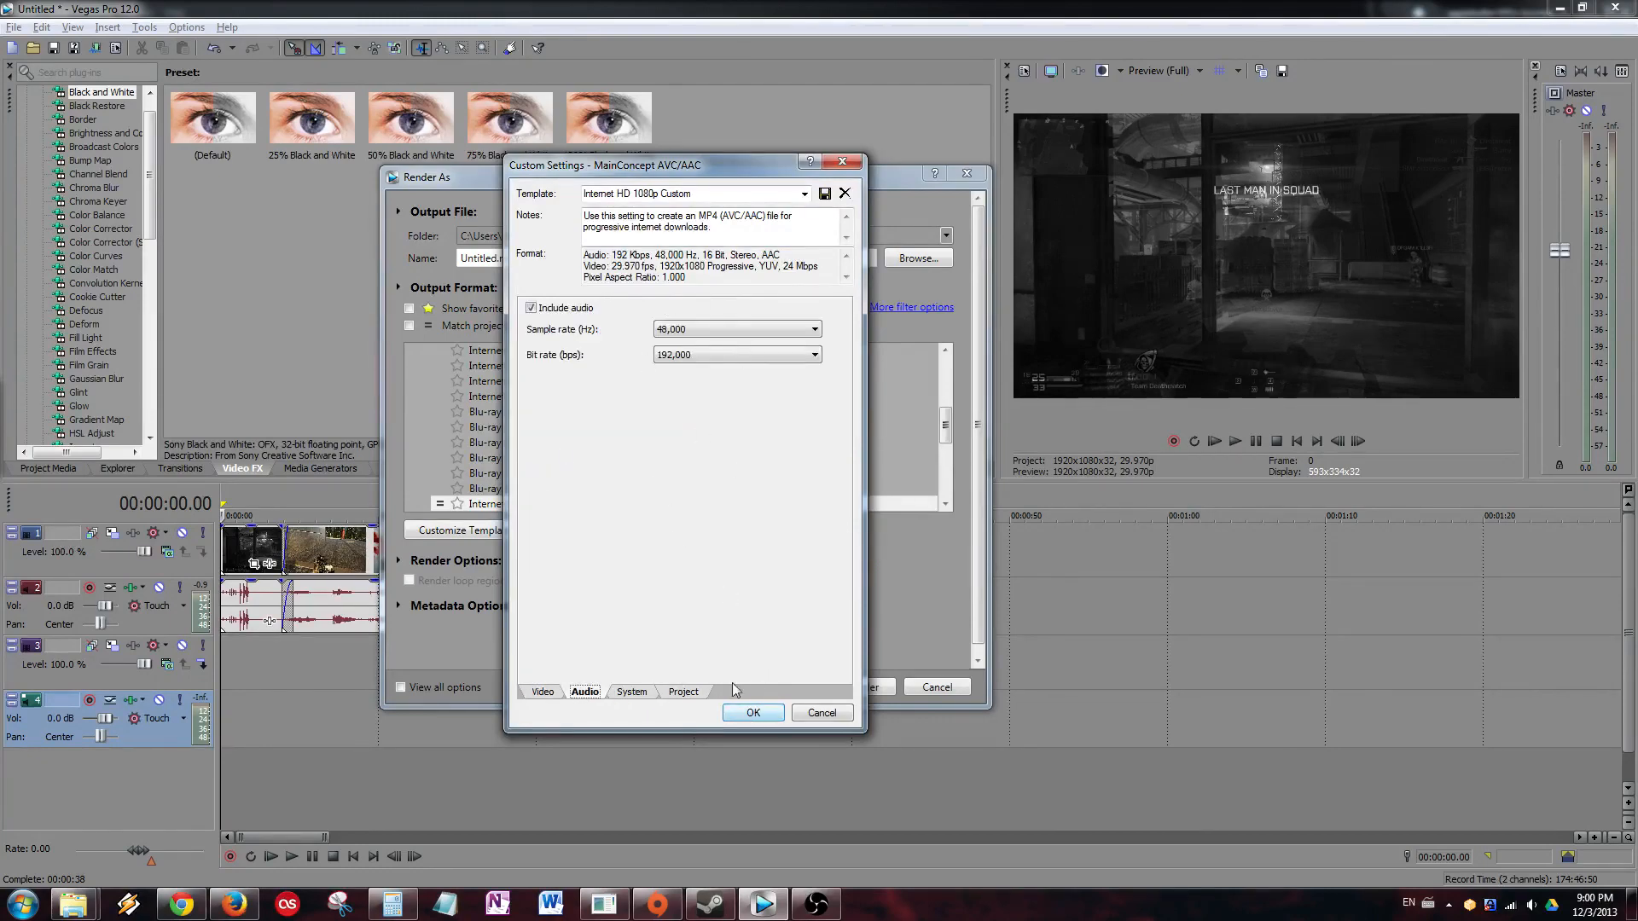
left_click(776, 720)
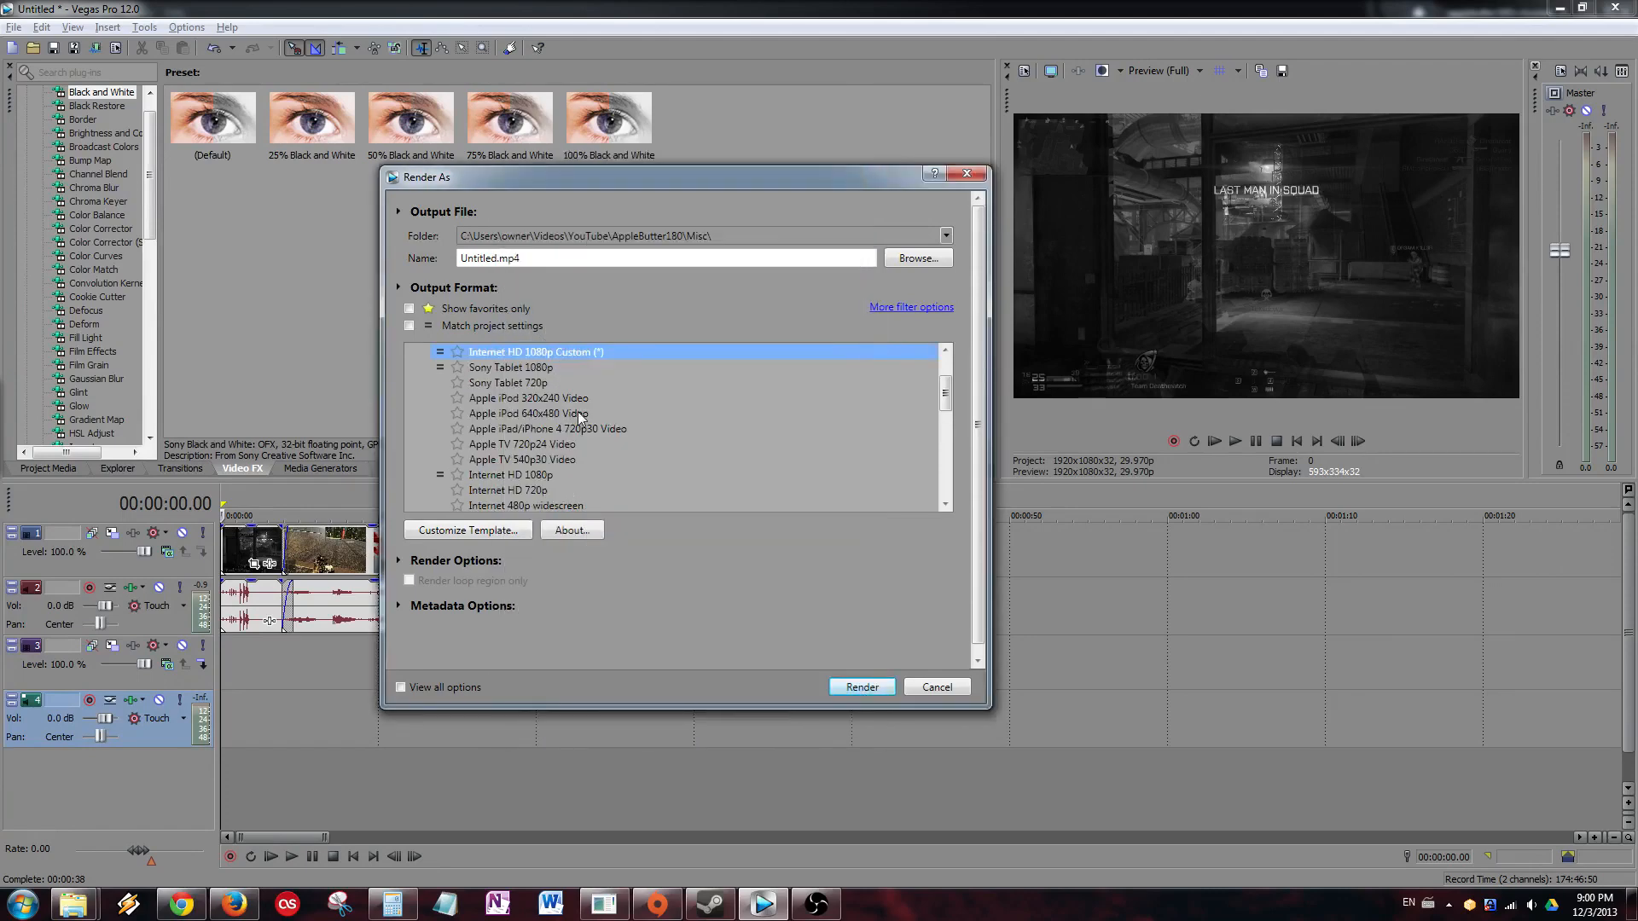
left_click(937, 687)
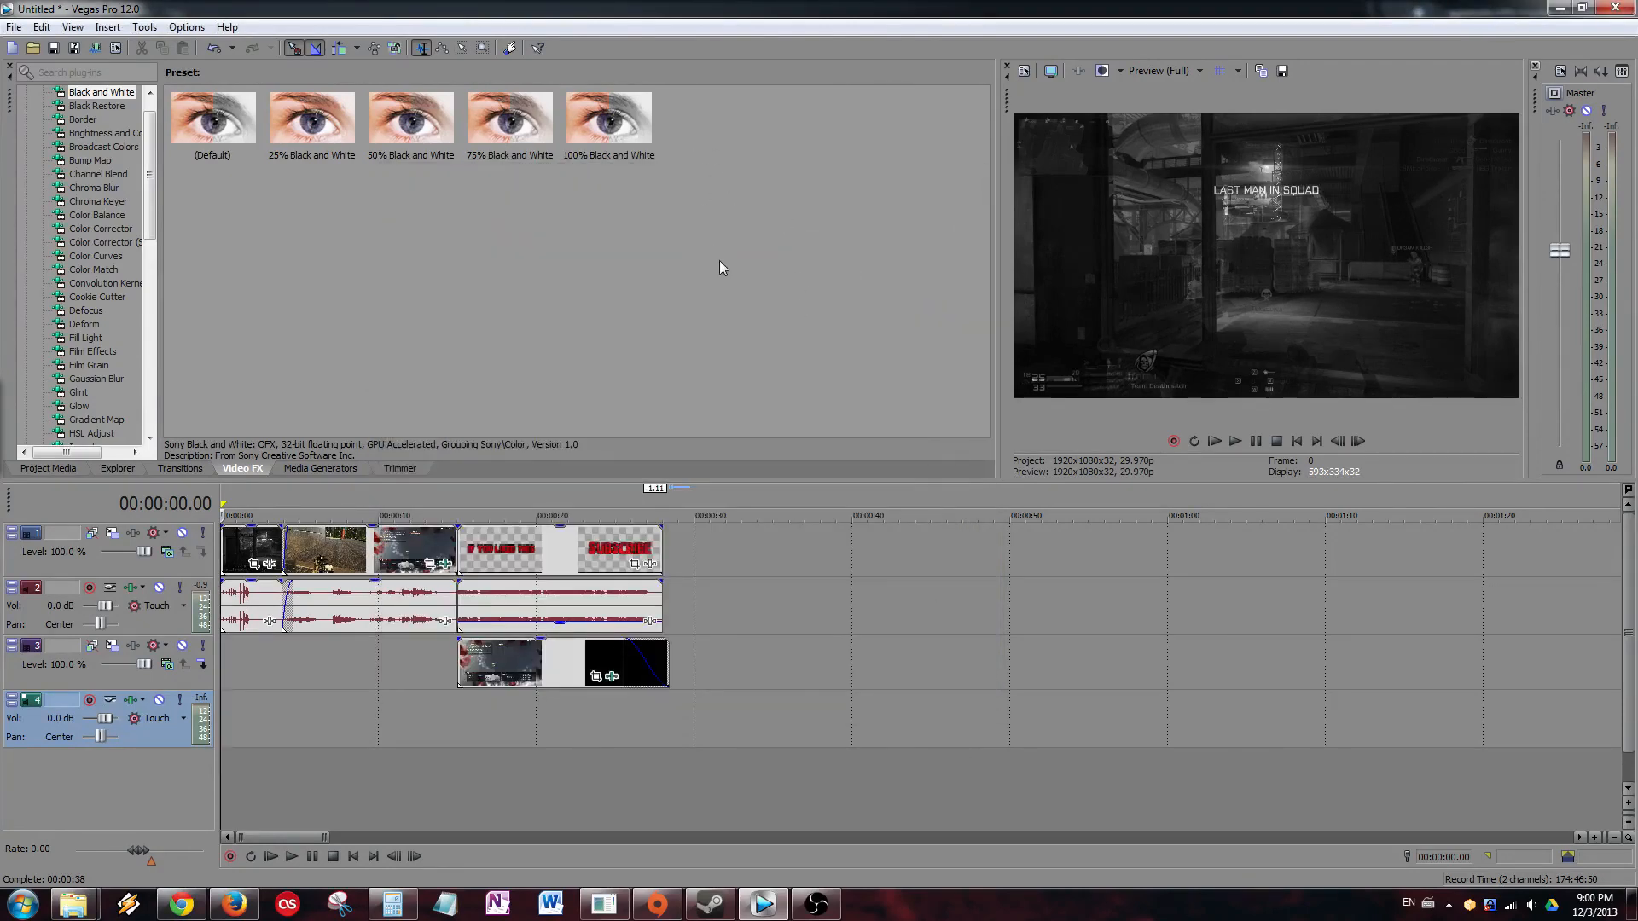
left_click(328, 496)
key("space")
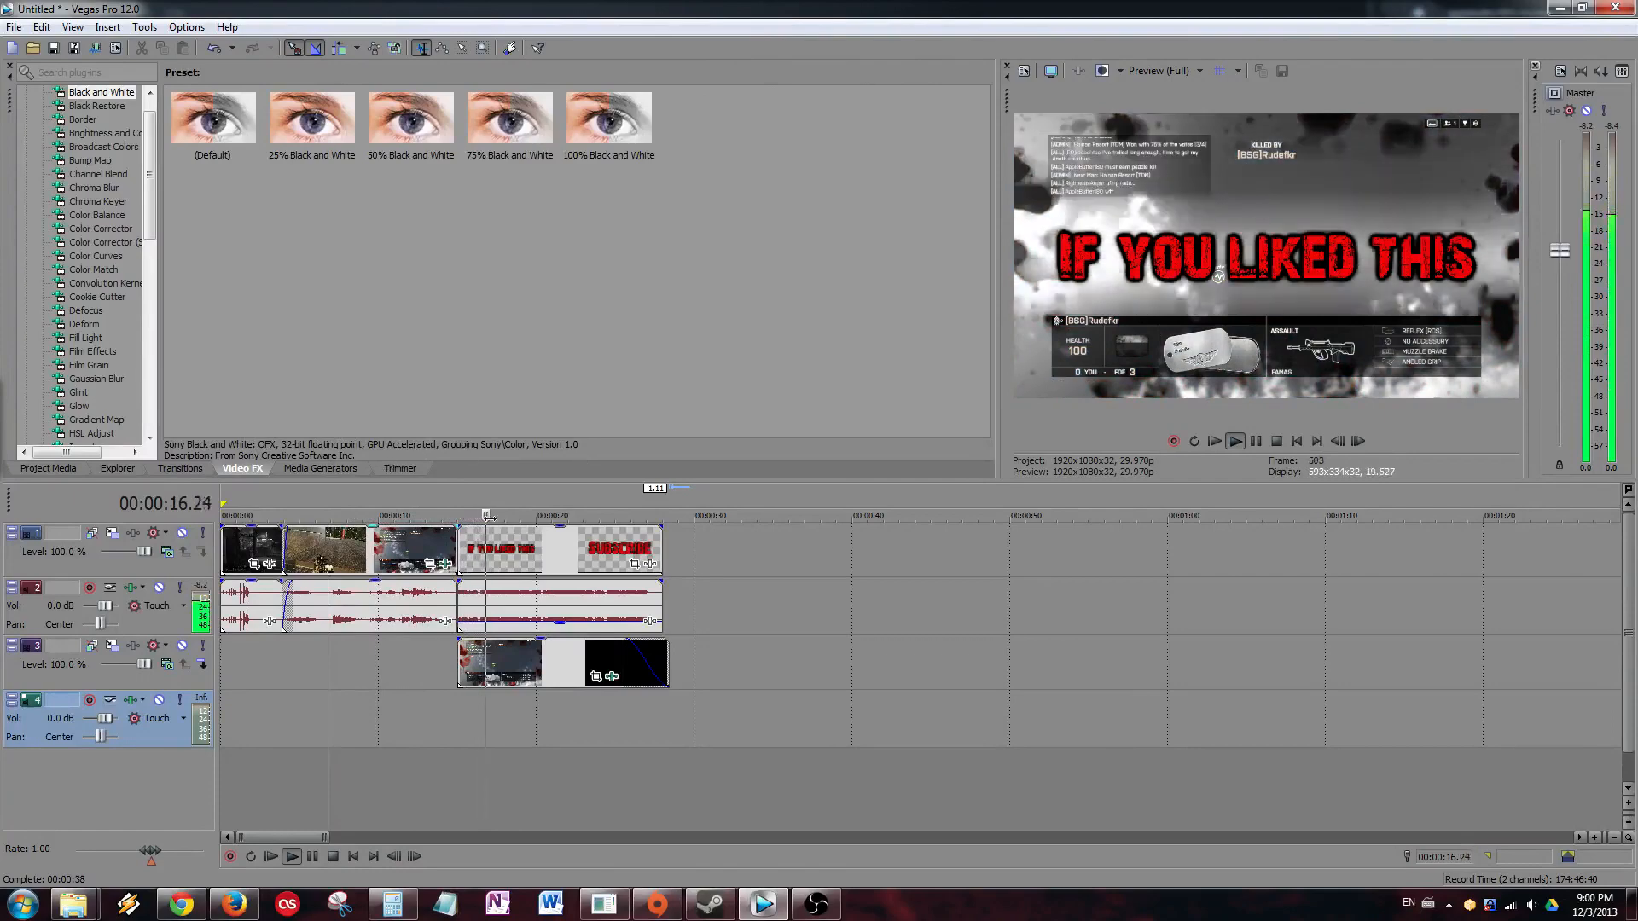
key("space")
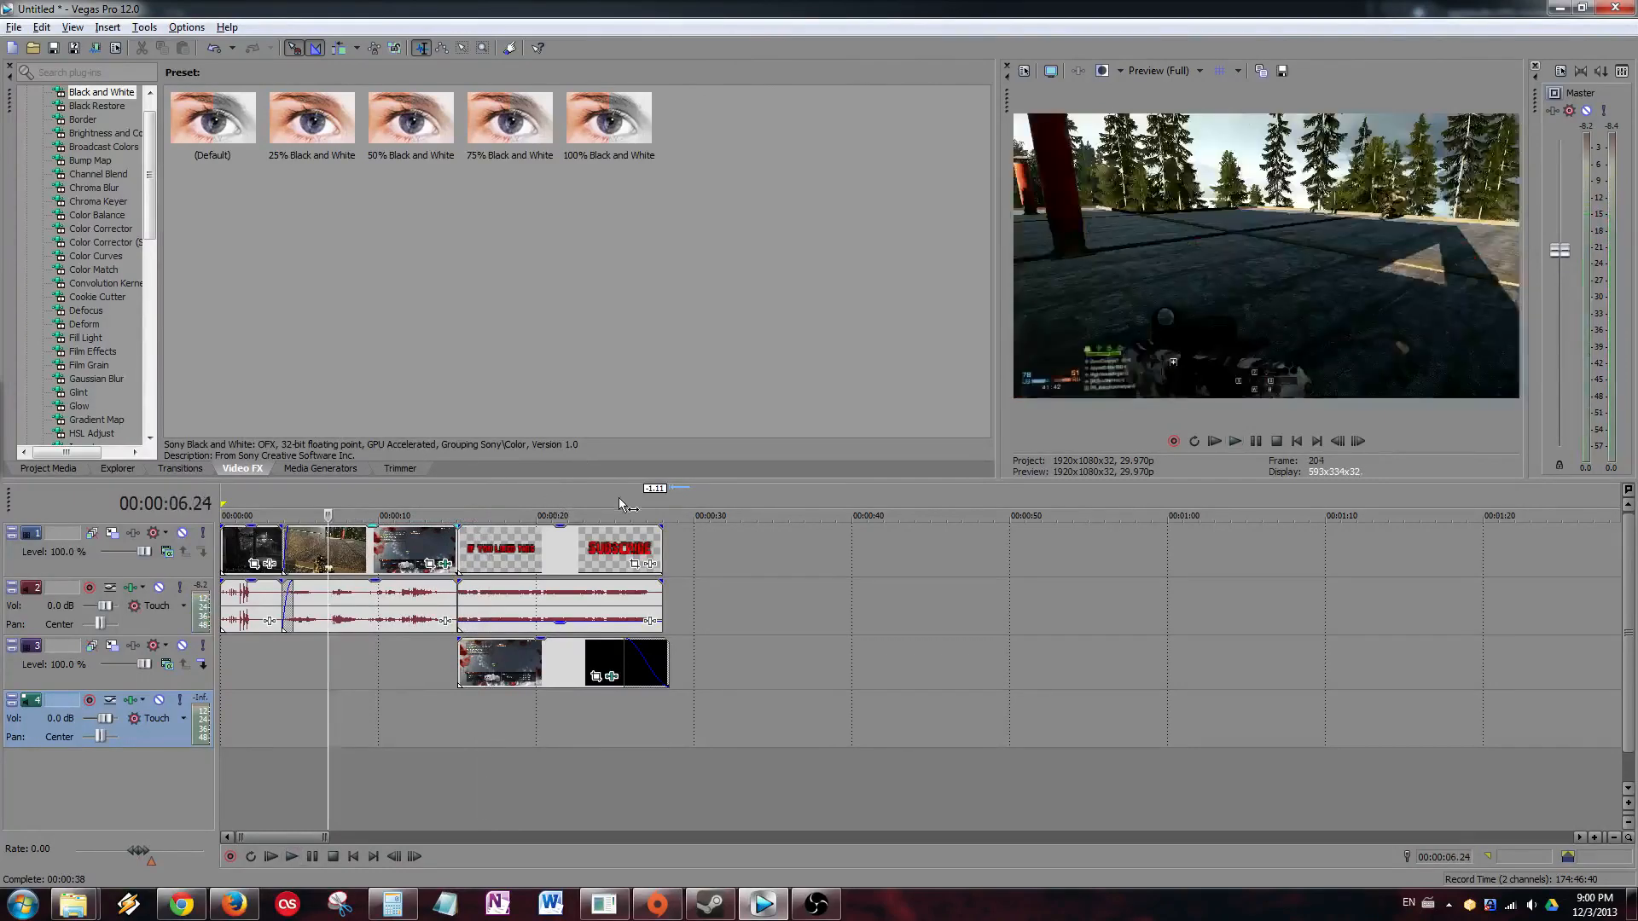
left_click(256, 515)
key("space")
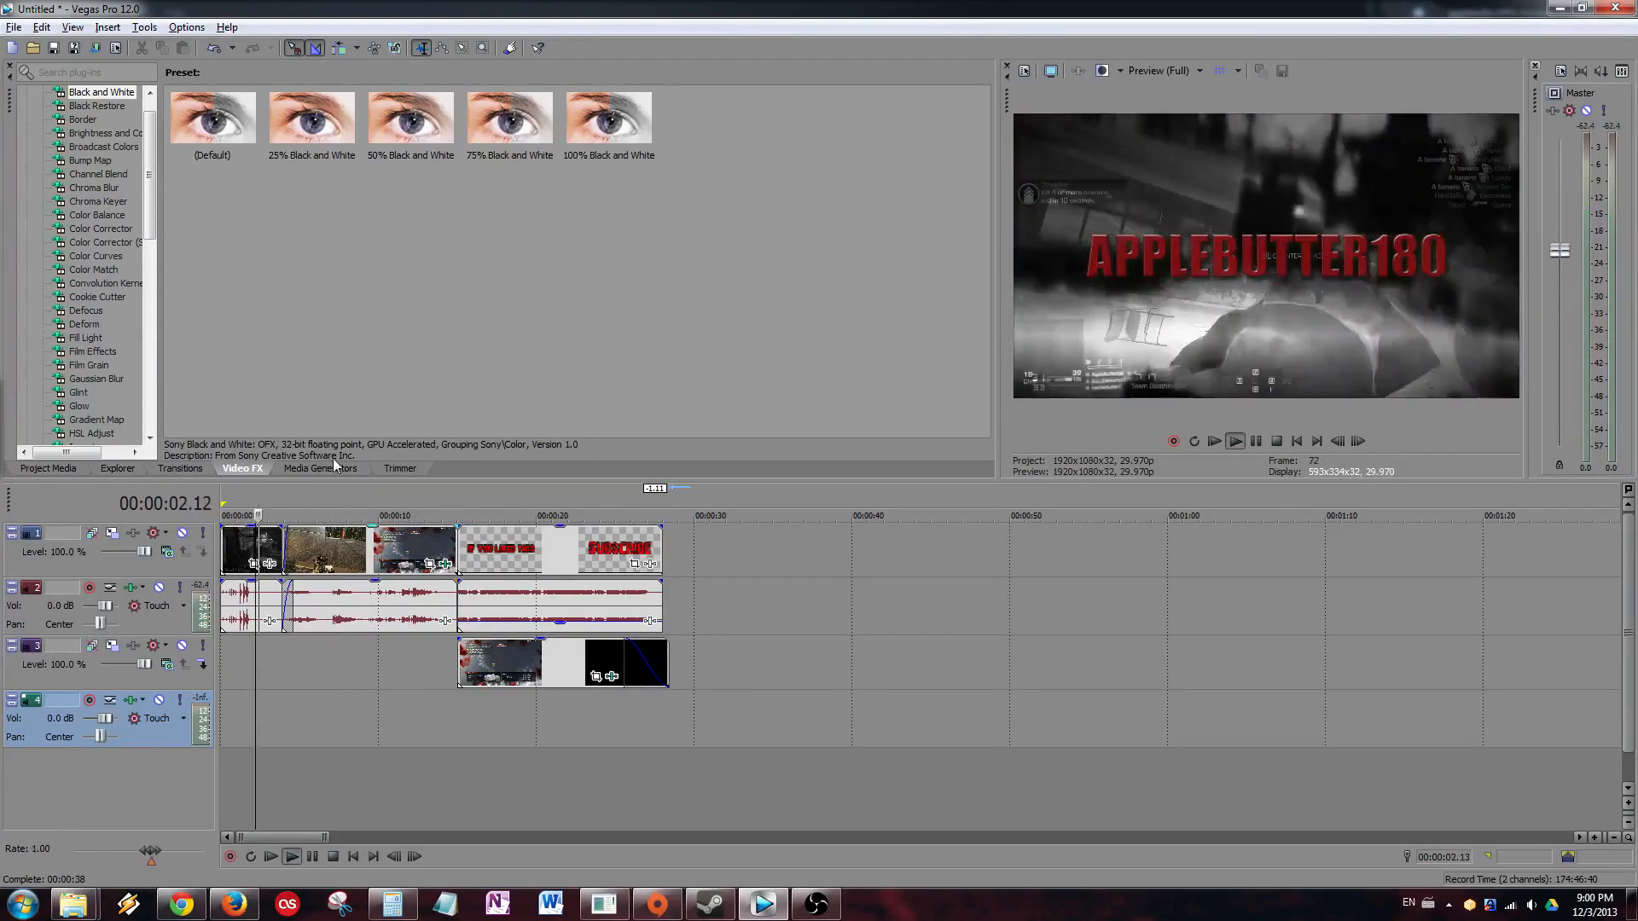
left_click(1558, 8)
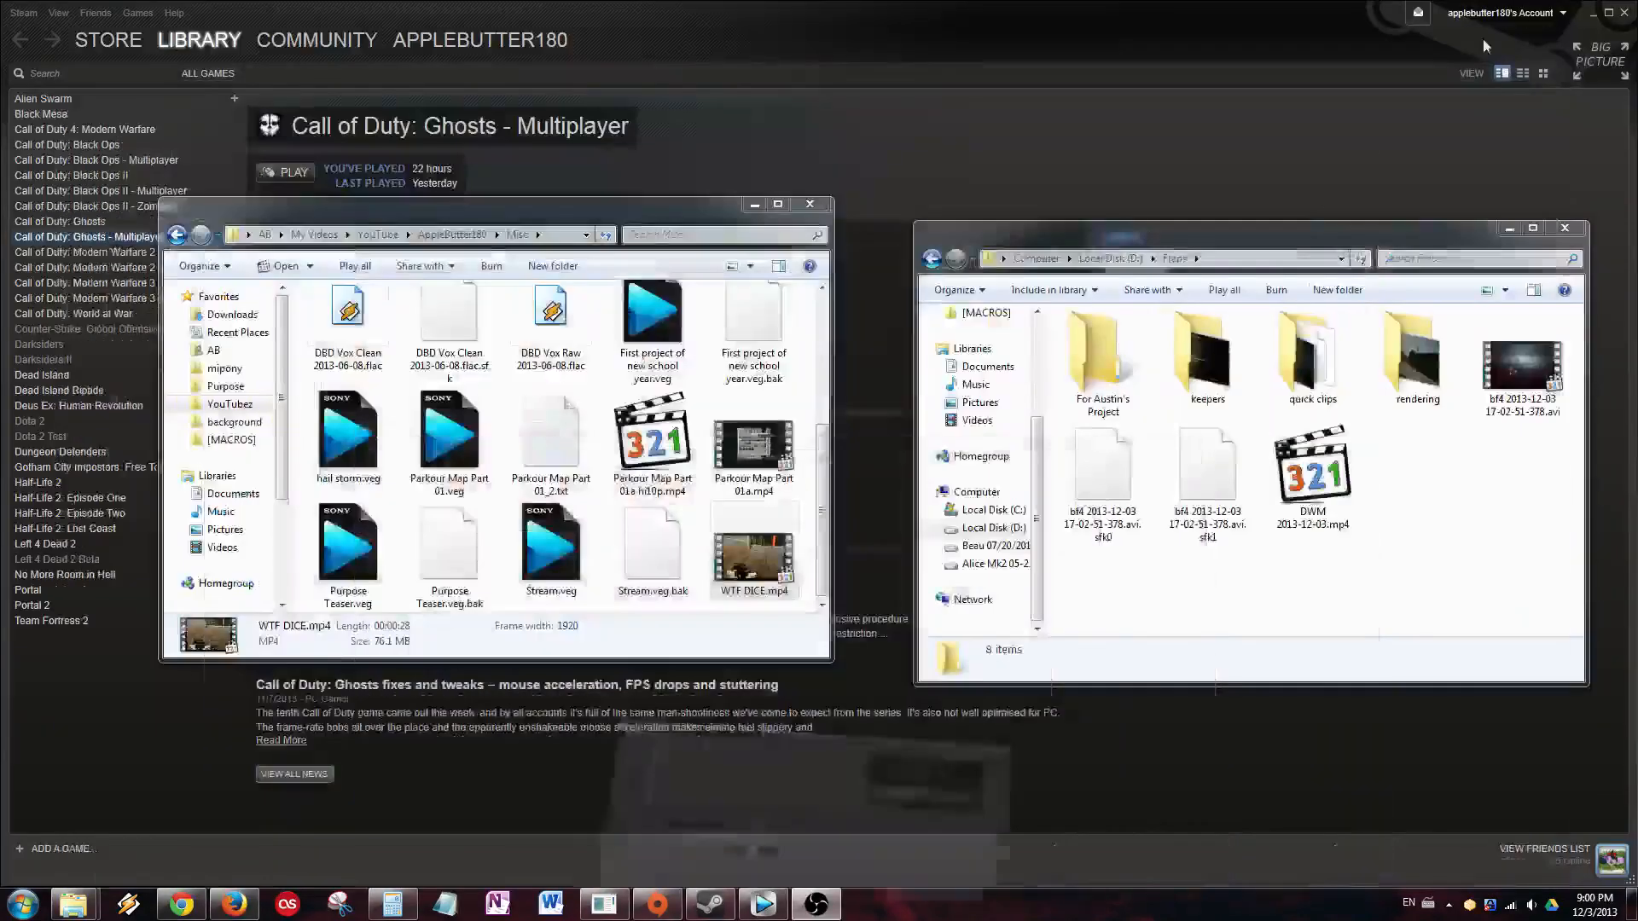
Select WTF DICE.mp4 in the Misc folder and launch XviD4PSP 5 from the Start menu.
left_click(1508, 228)
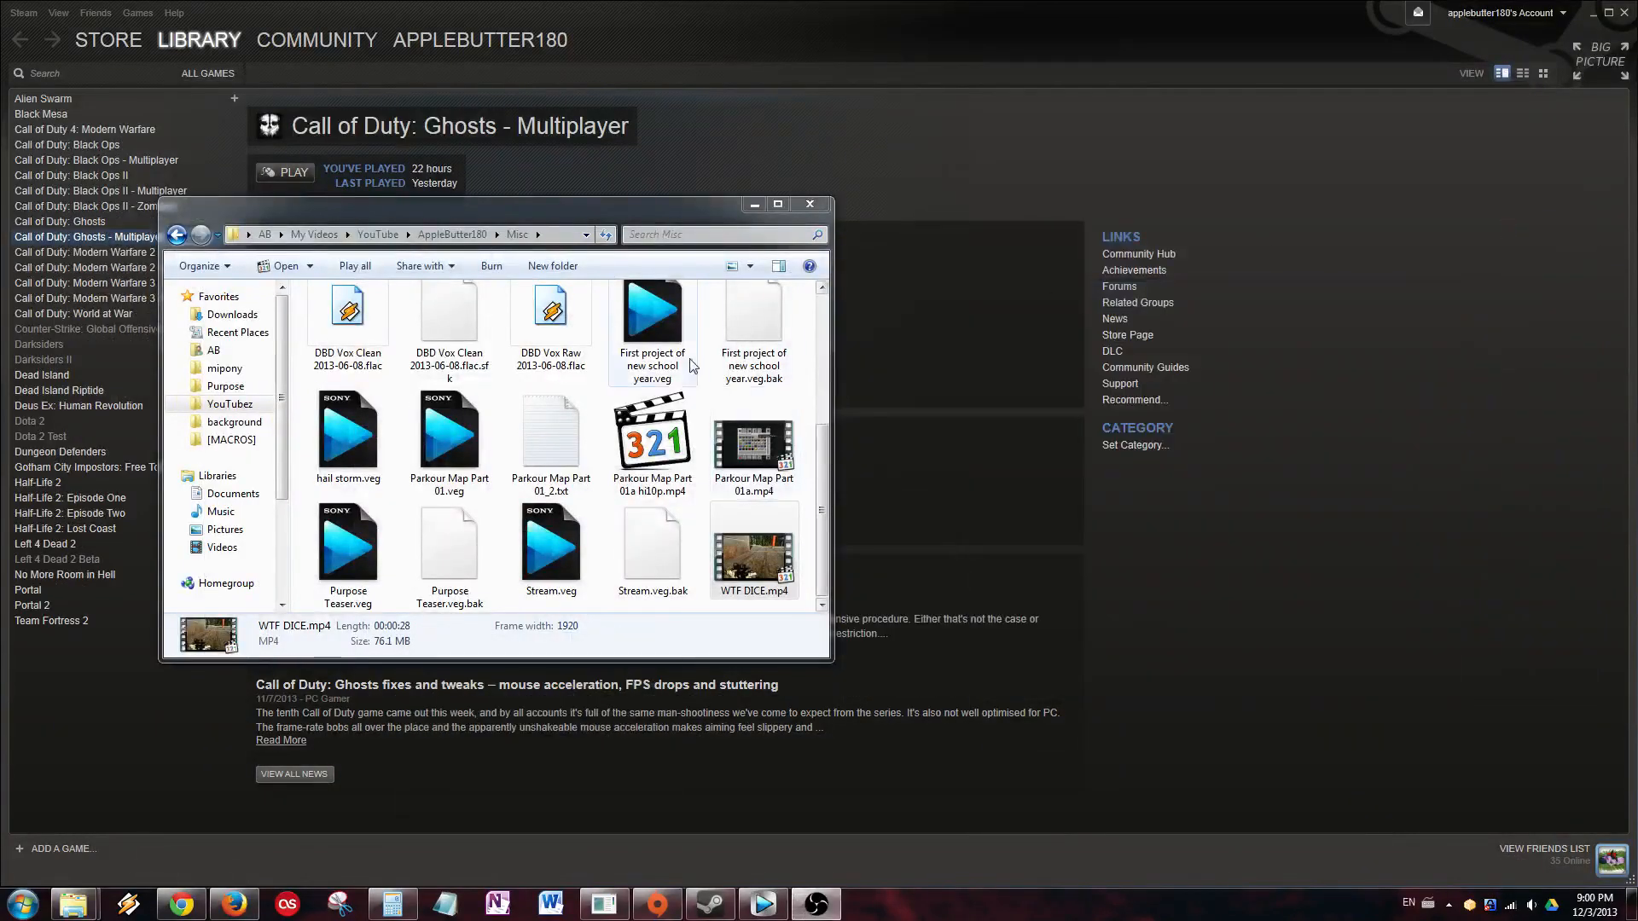
left_click(782, 539)
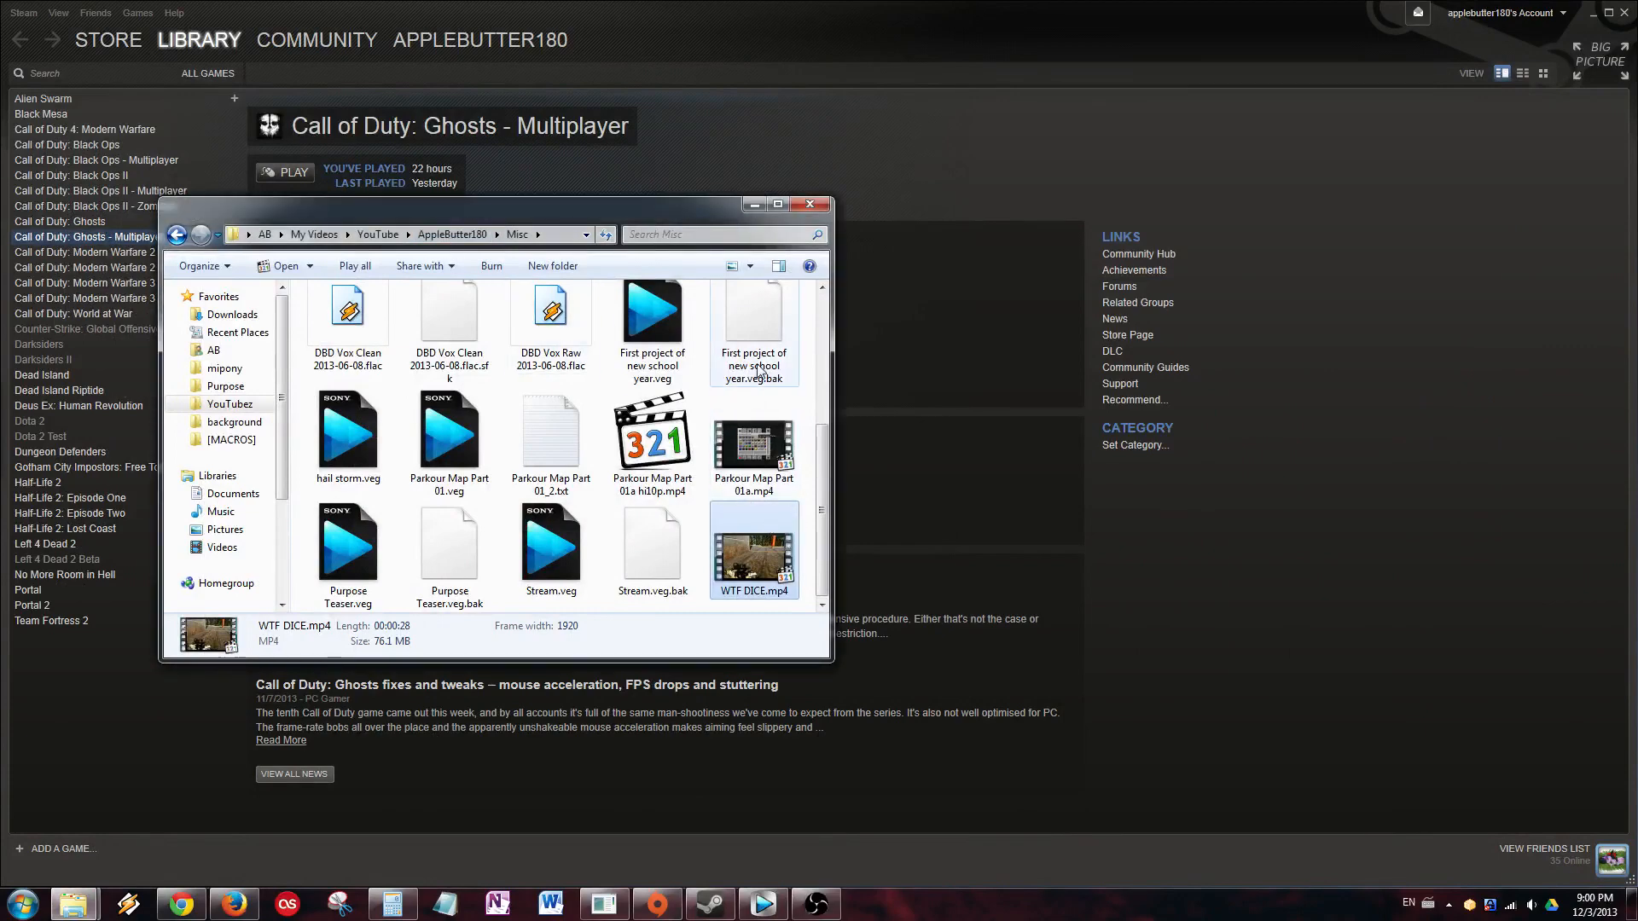
key("super")
key("Down")
key("Down")
key("Down")
key("Return")
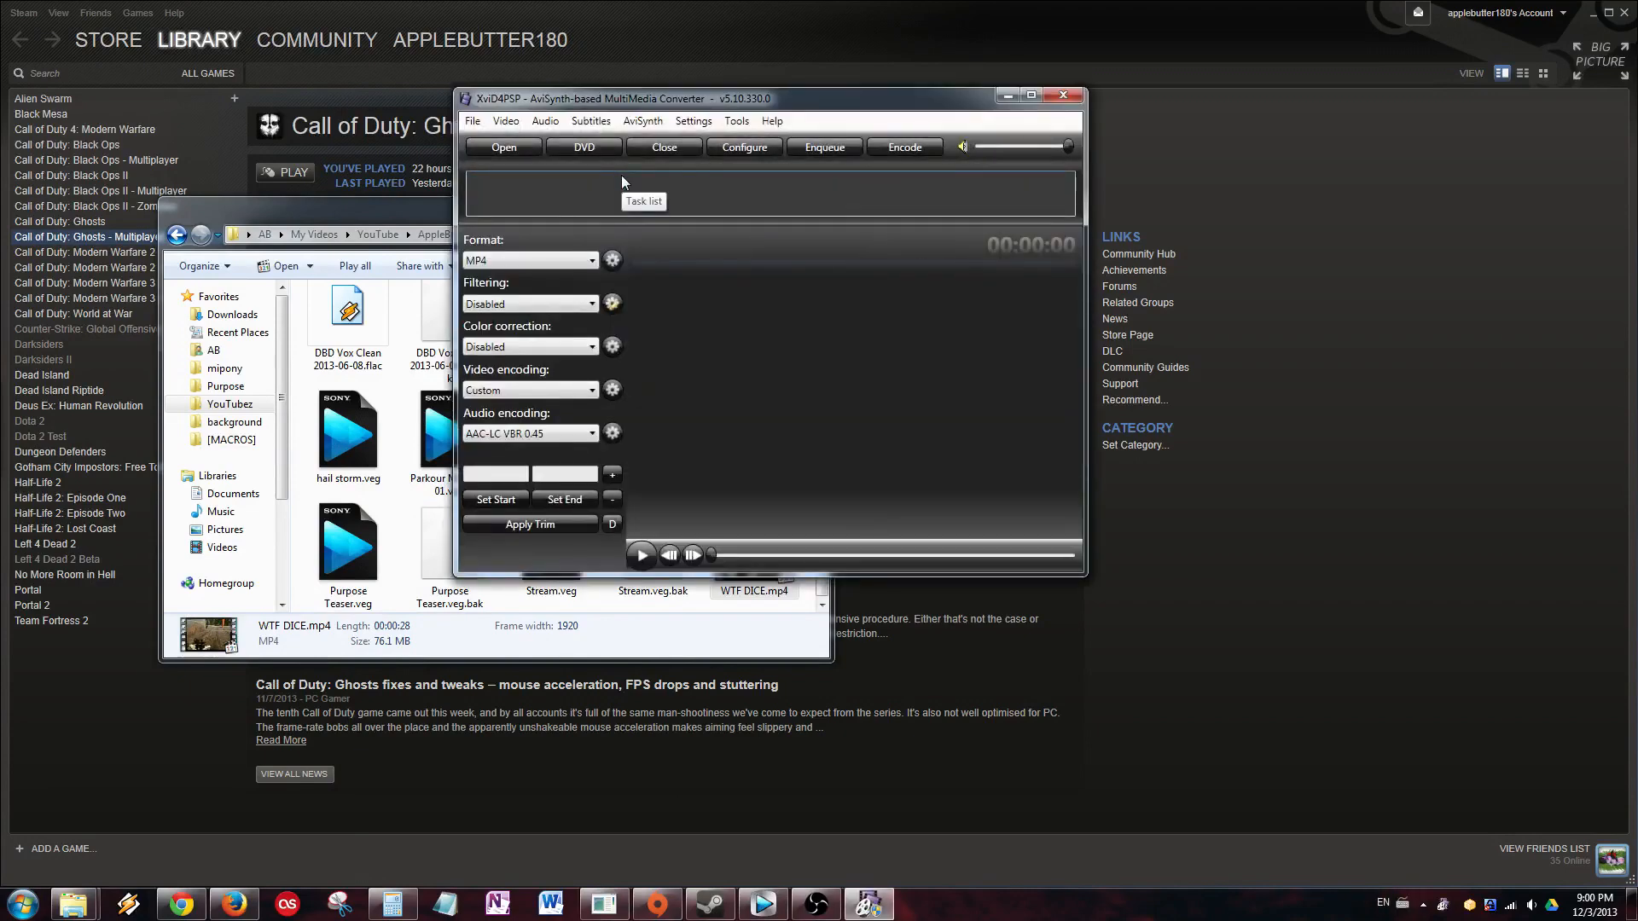
Drag WTF DICE.mp4 into XviD4PSP, keeping MP4 output format and colour correction disabled.
left_click(411, 222)
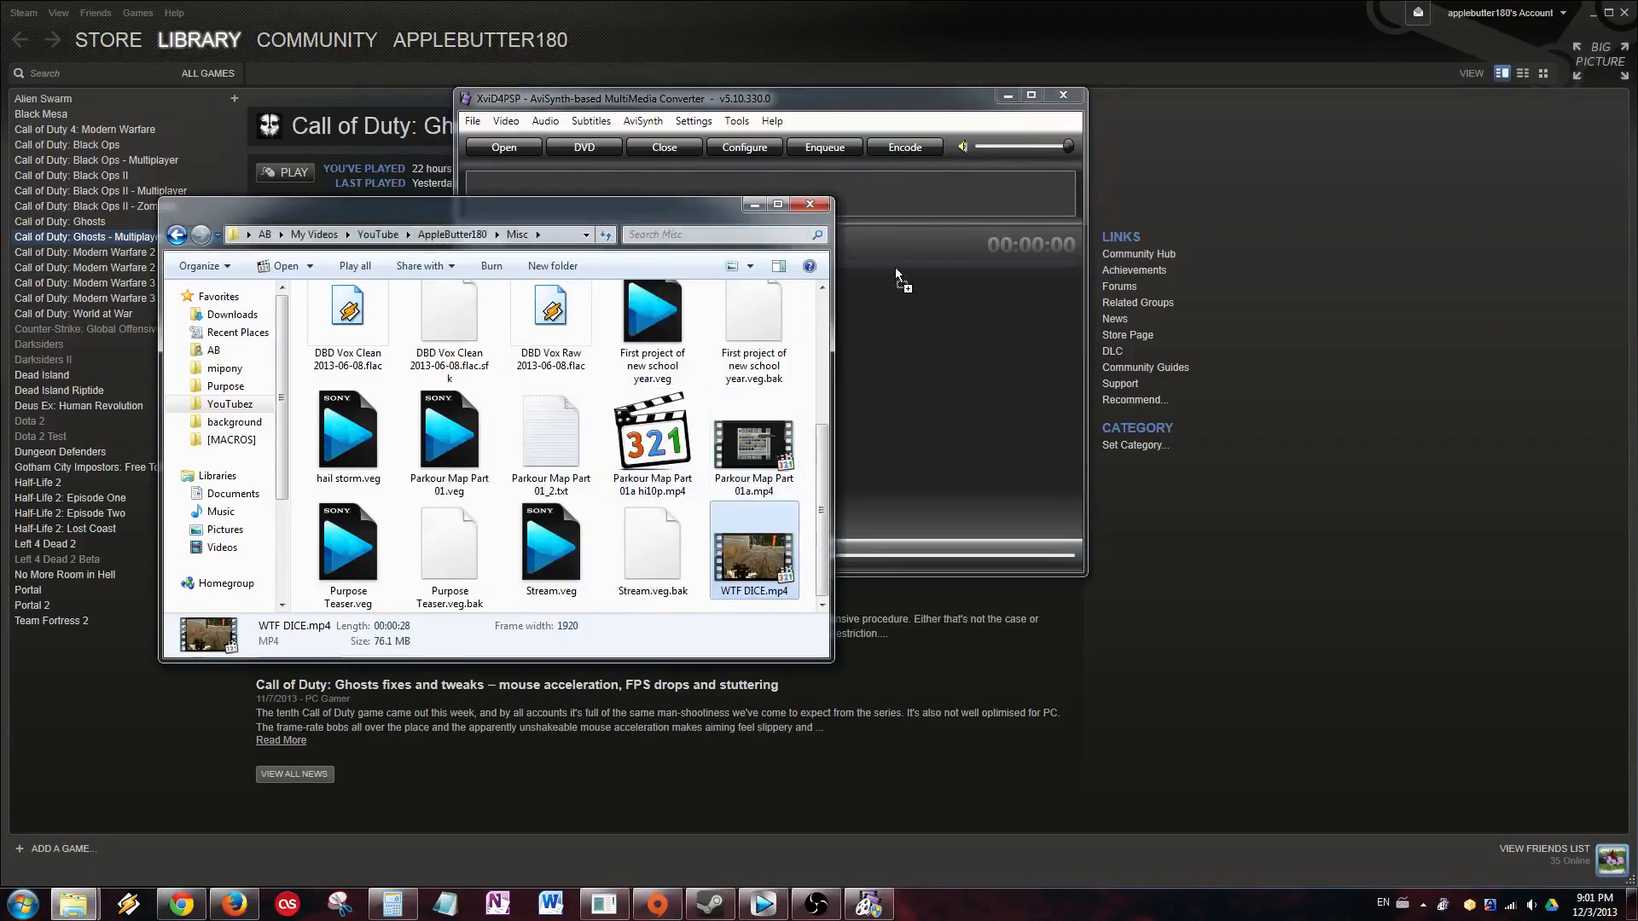
left_click_drag(904, 191, 904, 191)
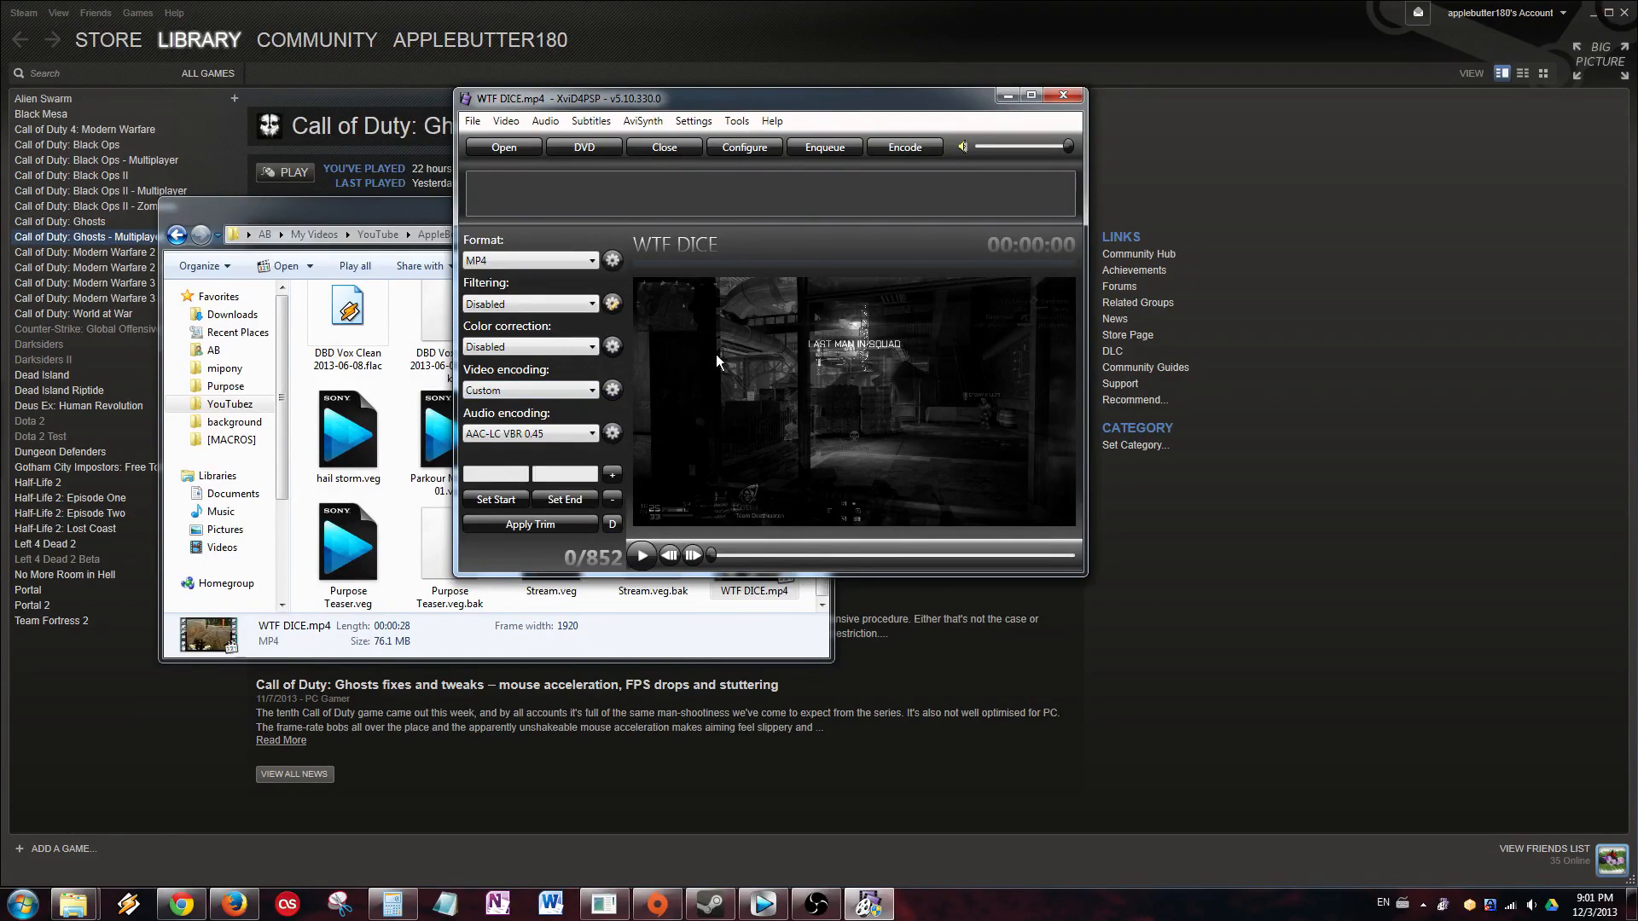
left_click(546, 266)
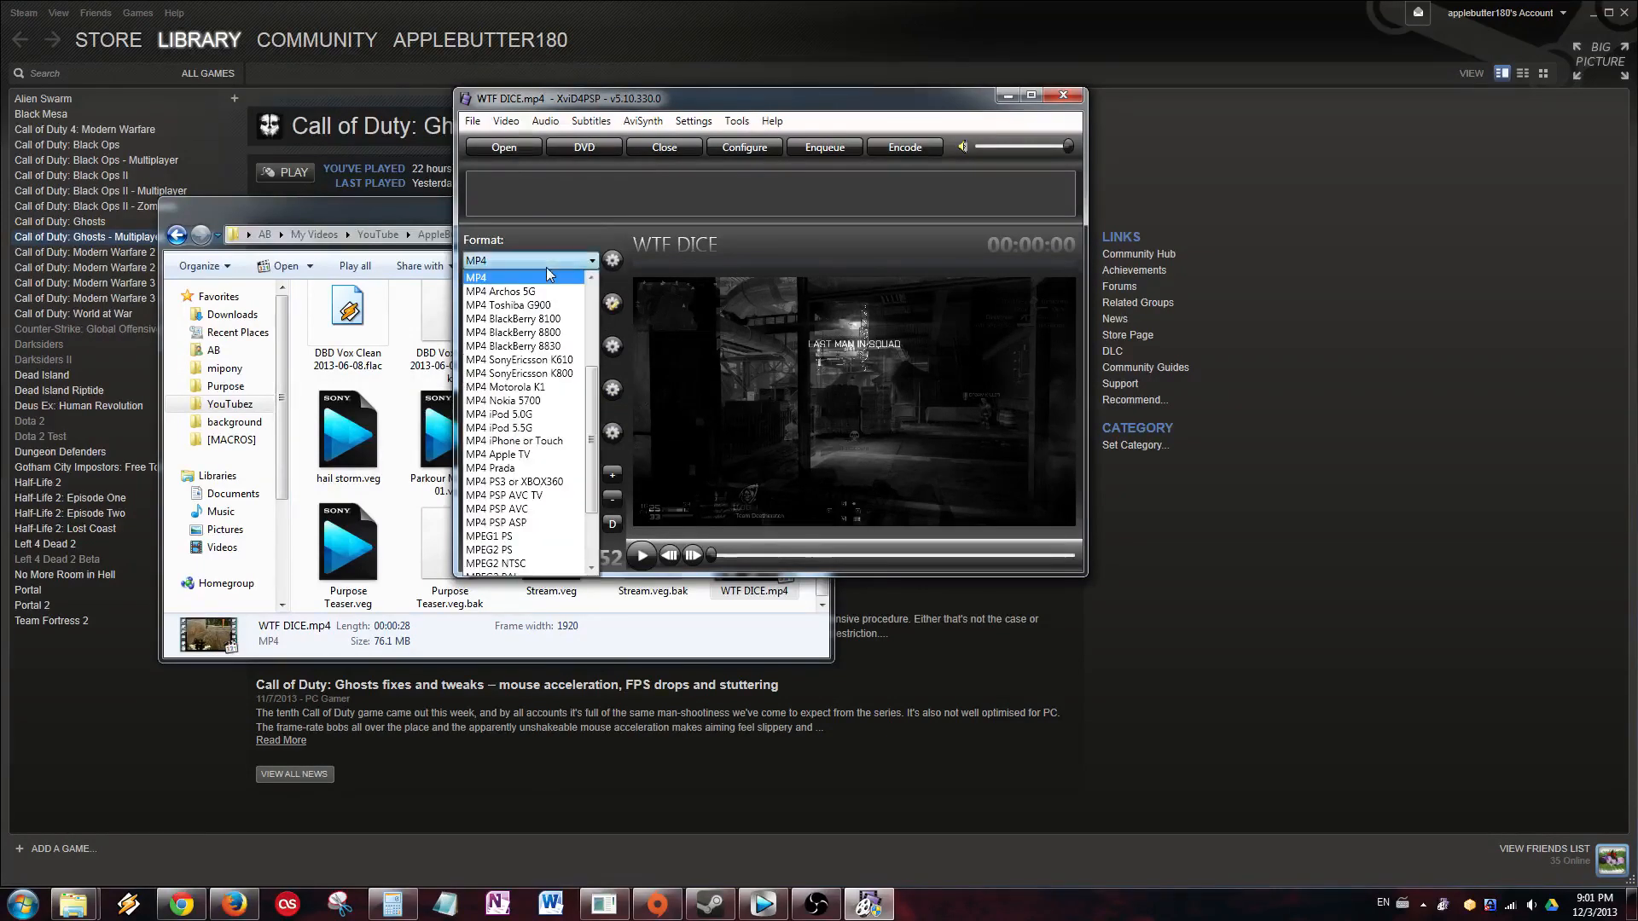
left_click(551, 259)
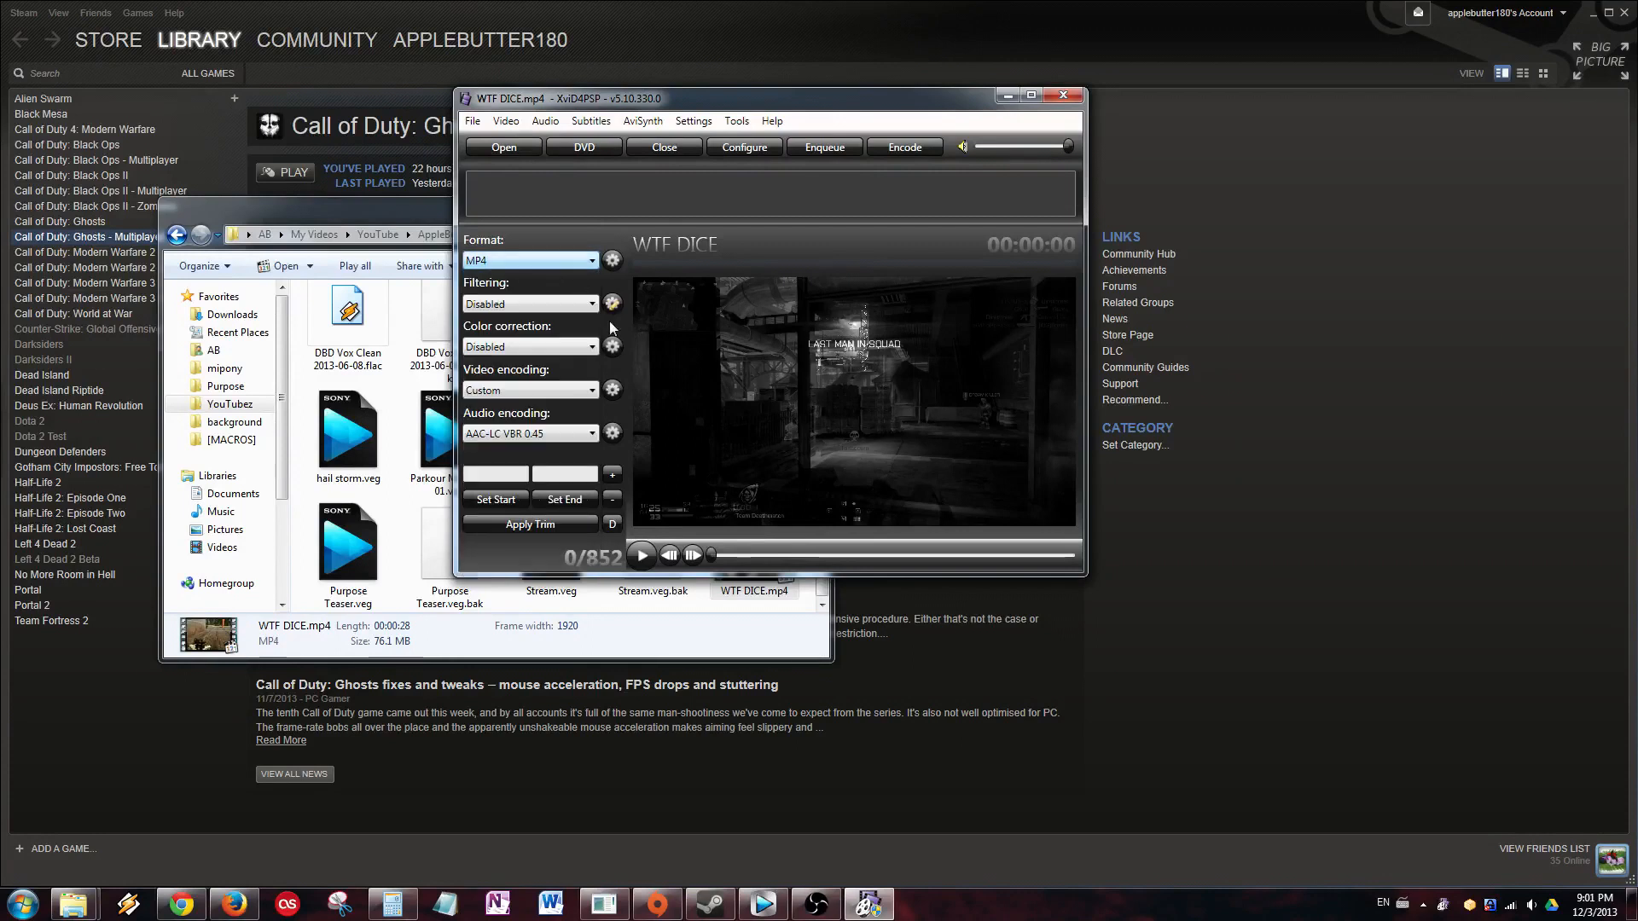
left_click(565, 348)
left_click(565, 348)
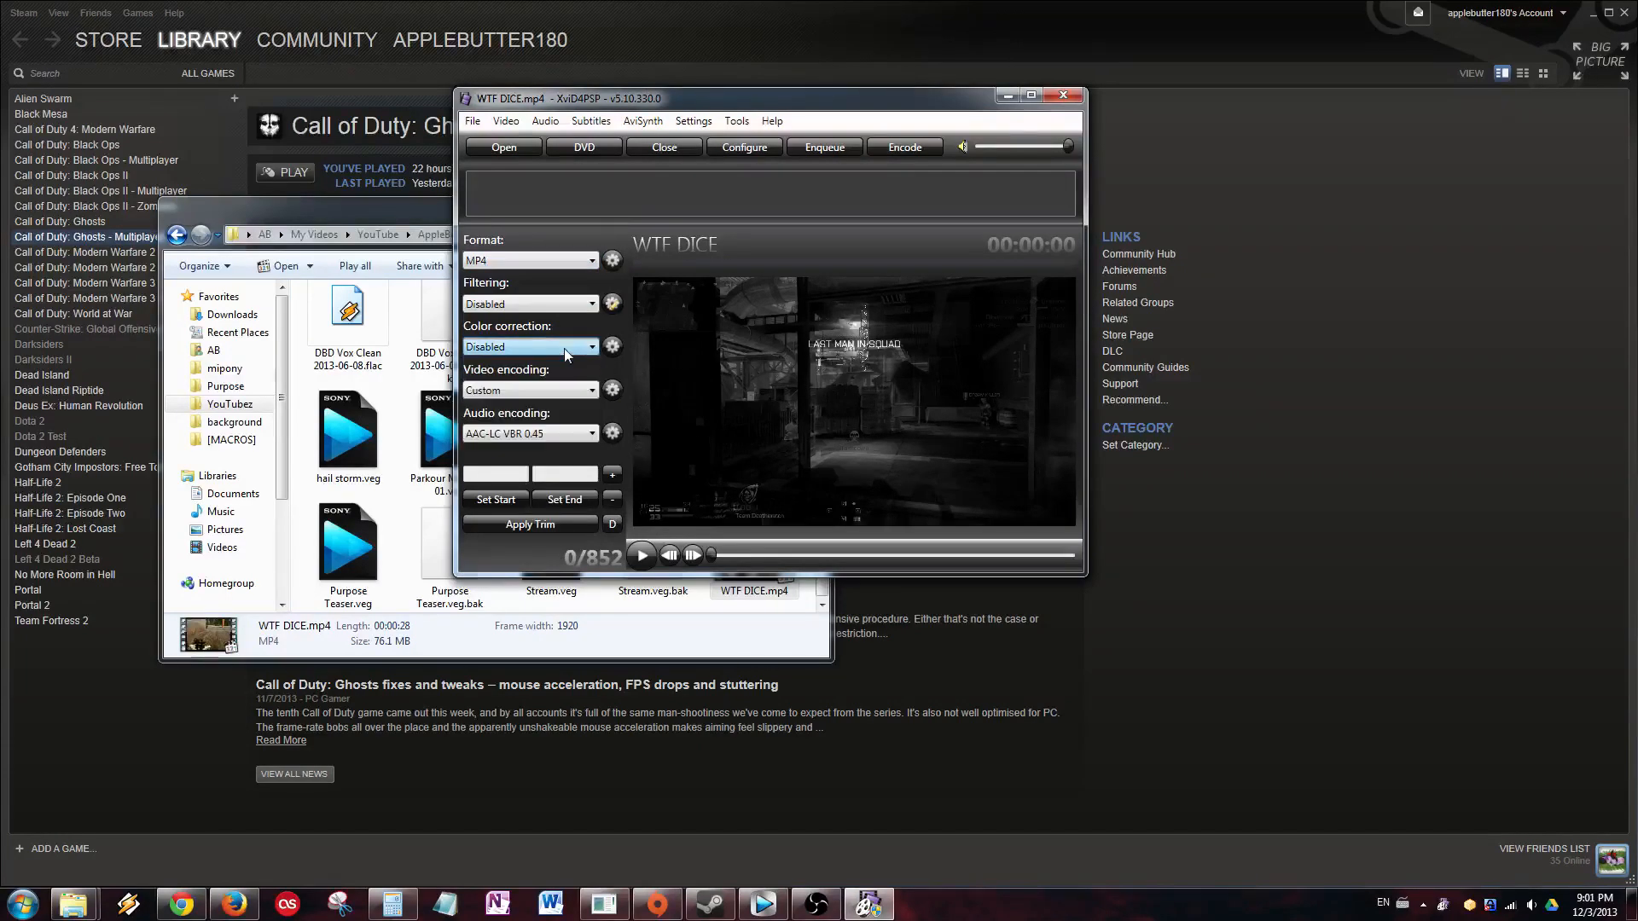
In the x264 encoding settings, keep the High 10 profile and set Quality CRF to 25.
left_click(611, 394)
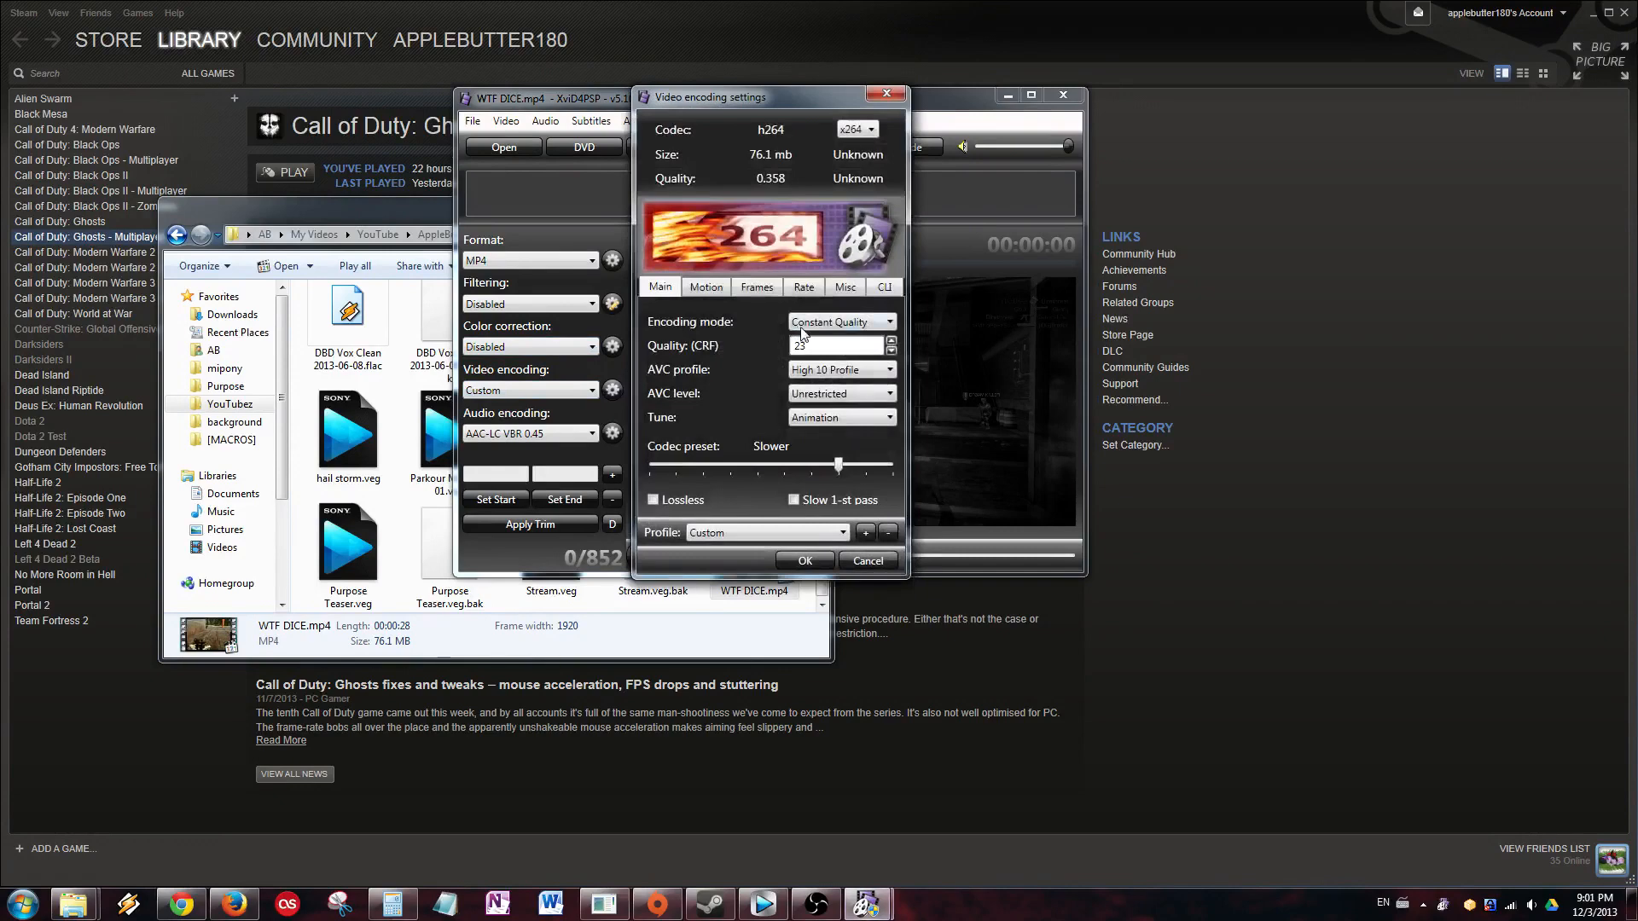
left_click(835, 374)
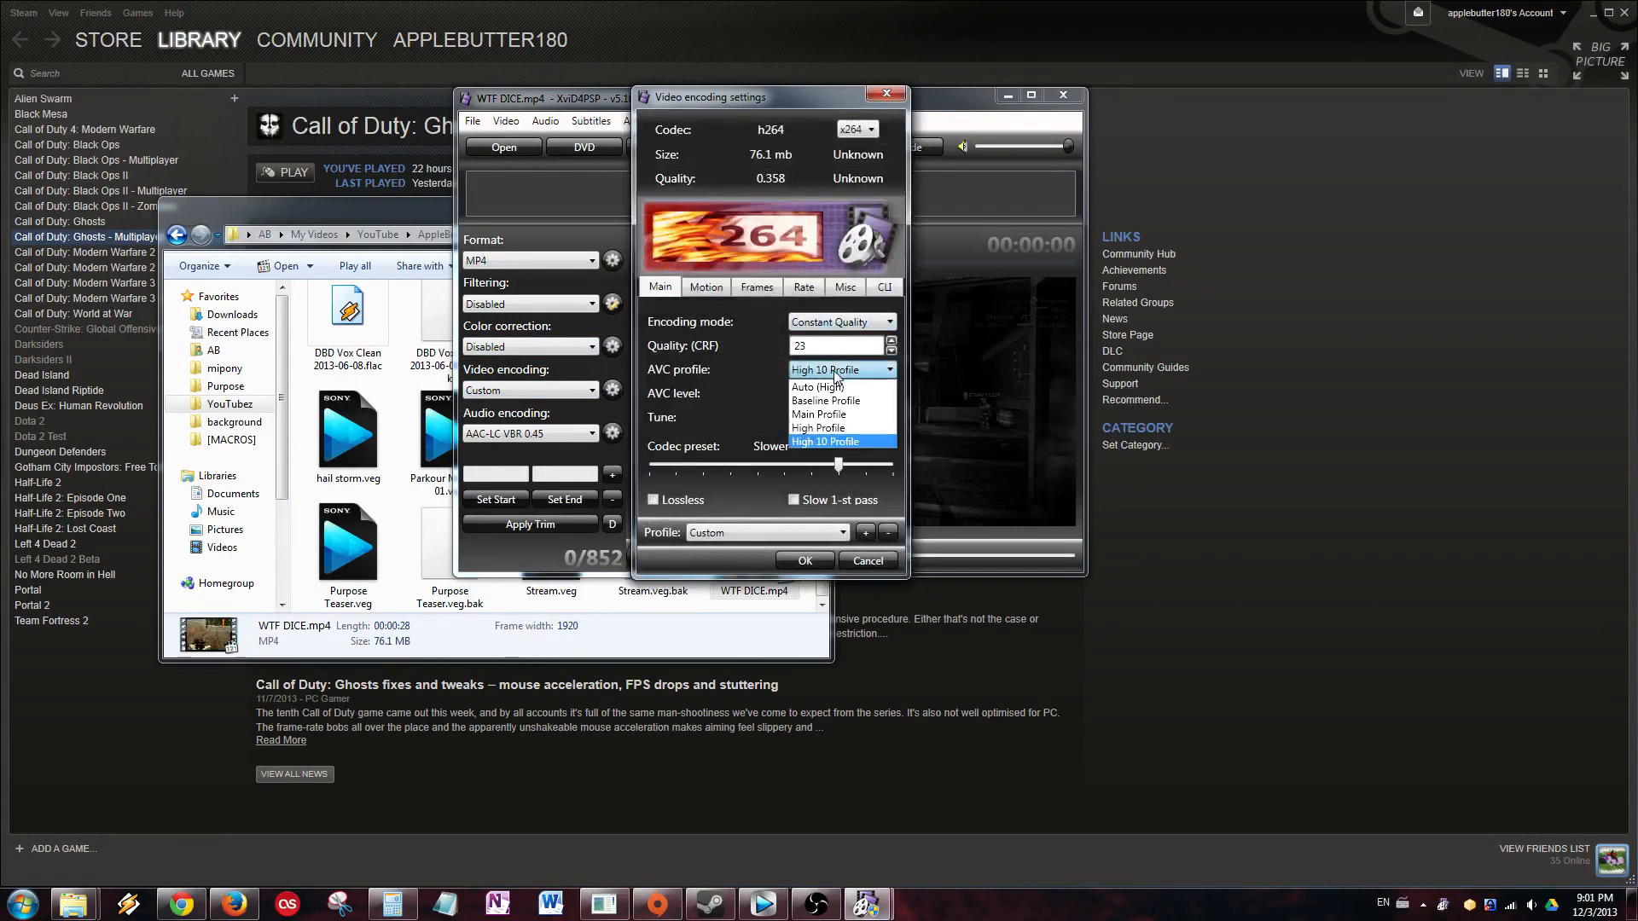
left_click(829, 442)
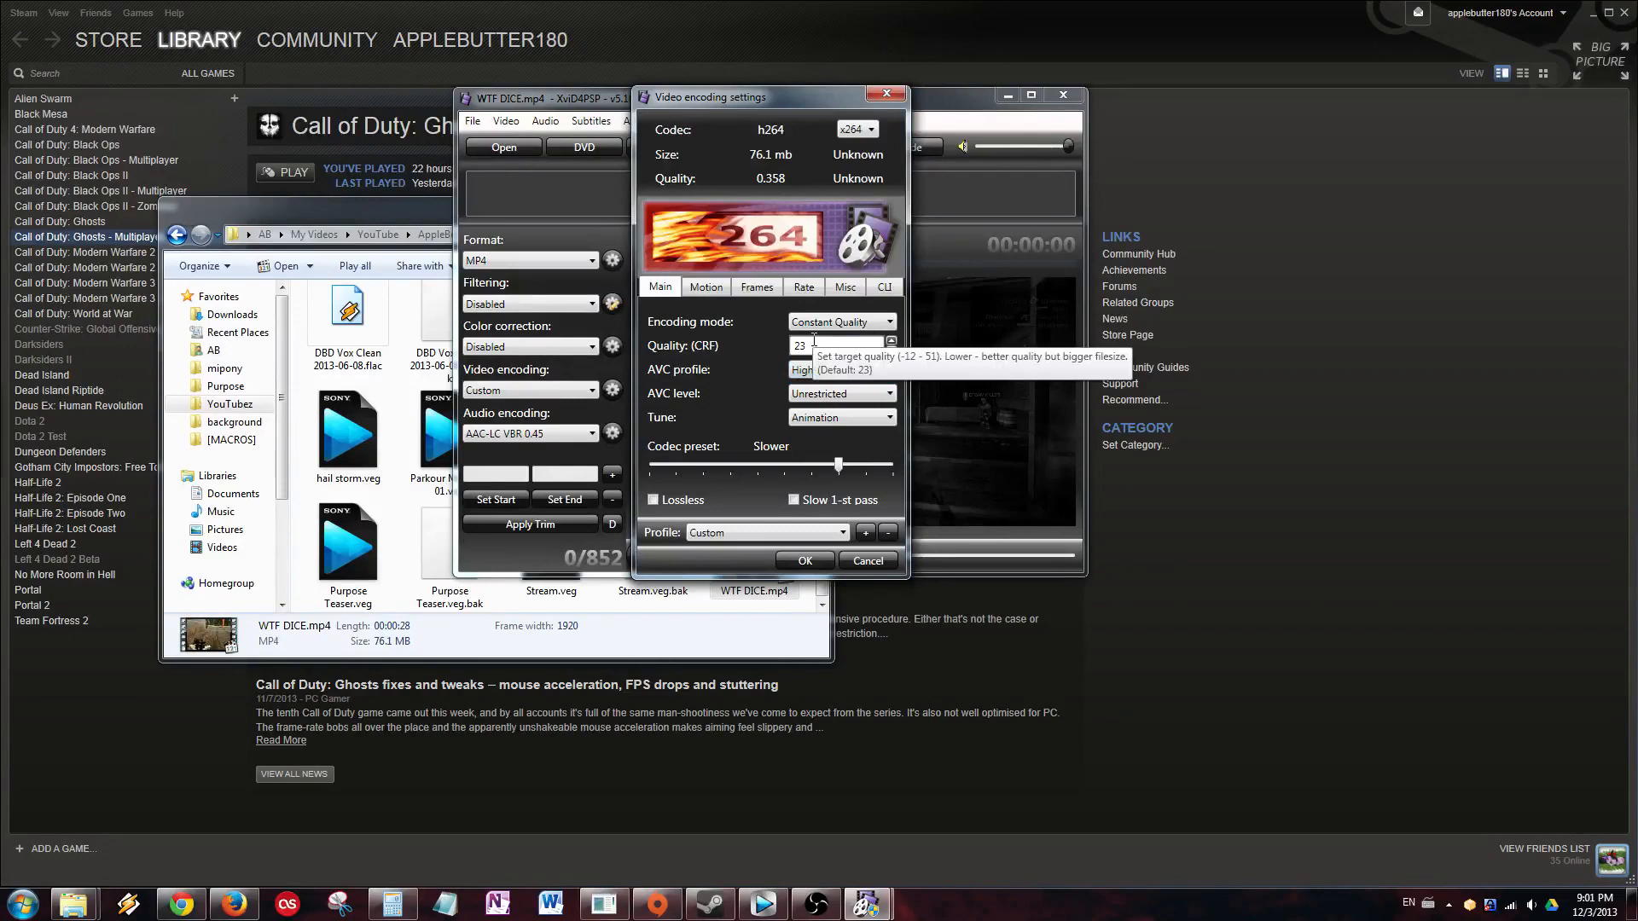
left_click_drag(821, 345, 733, 340)
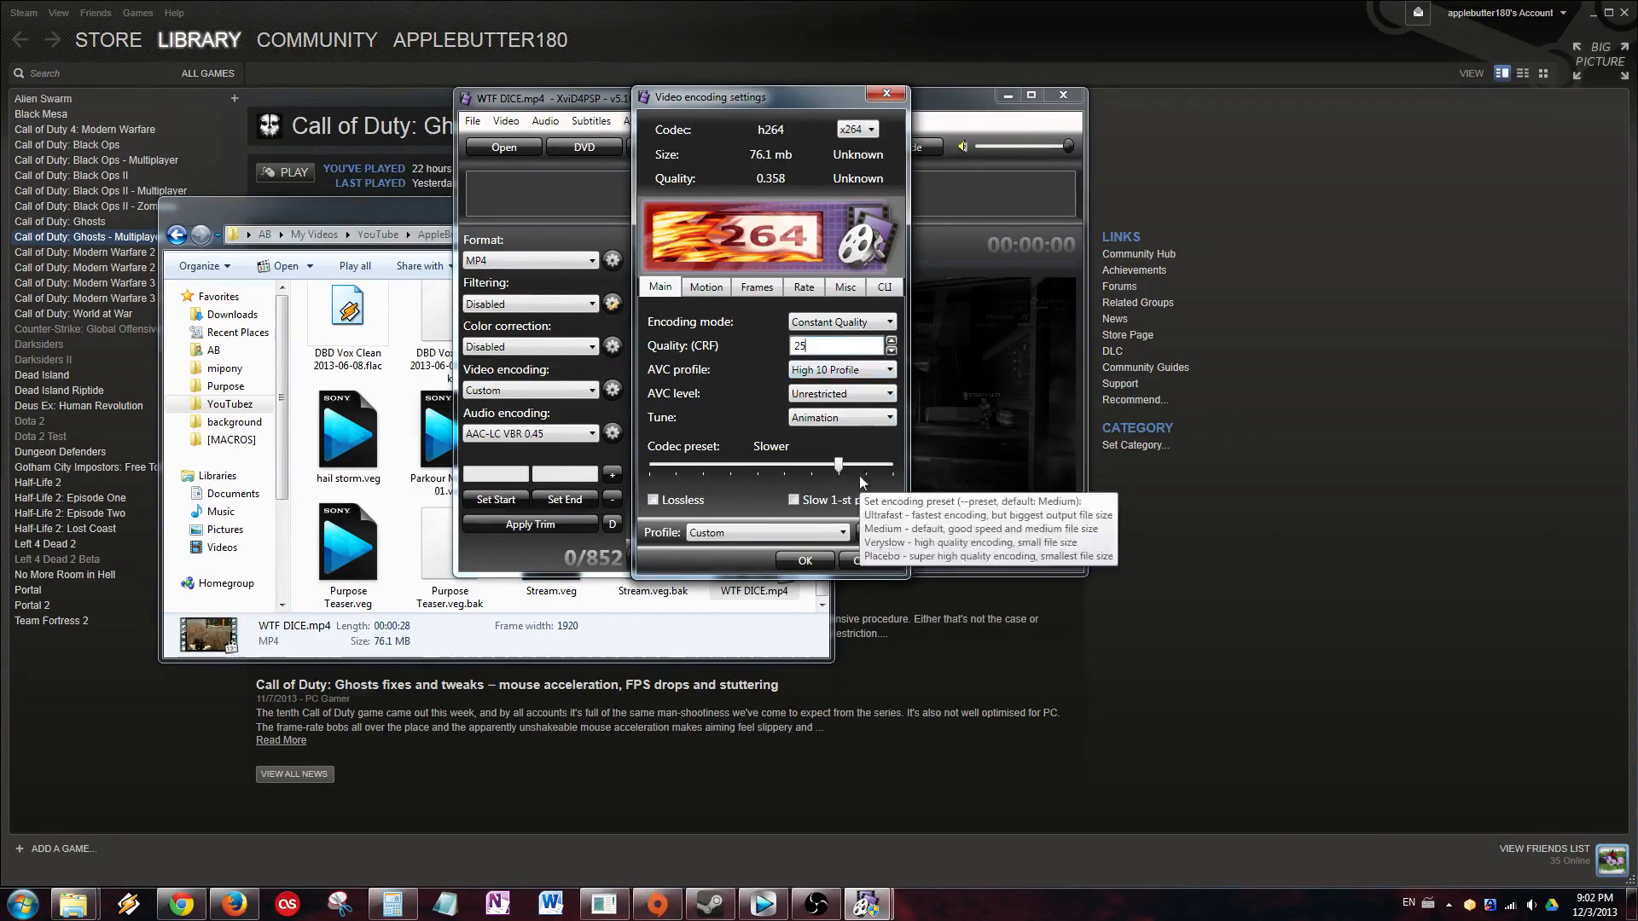
Set the tune to Film and leave the codec preset at Slower.
left_click(834, 418)
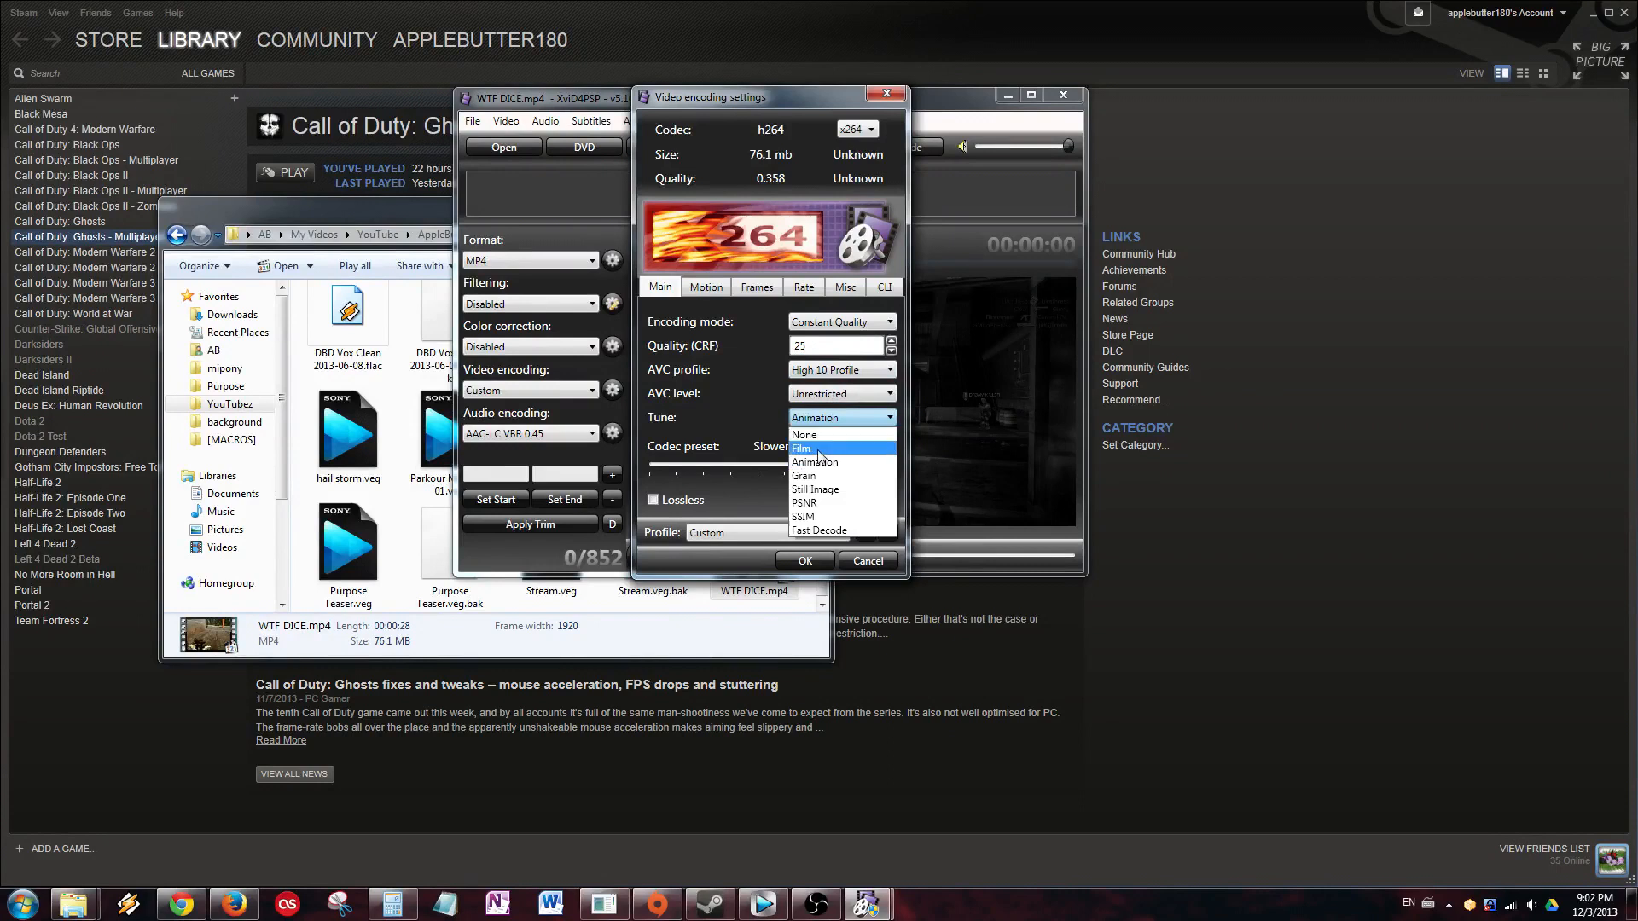
left_click(819, 450)
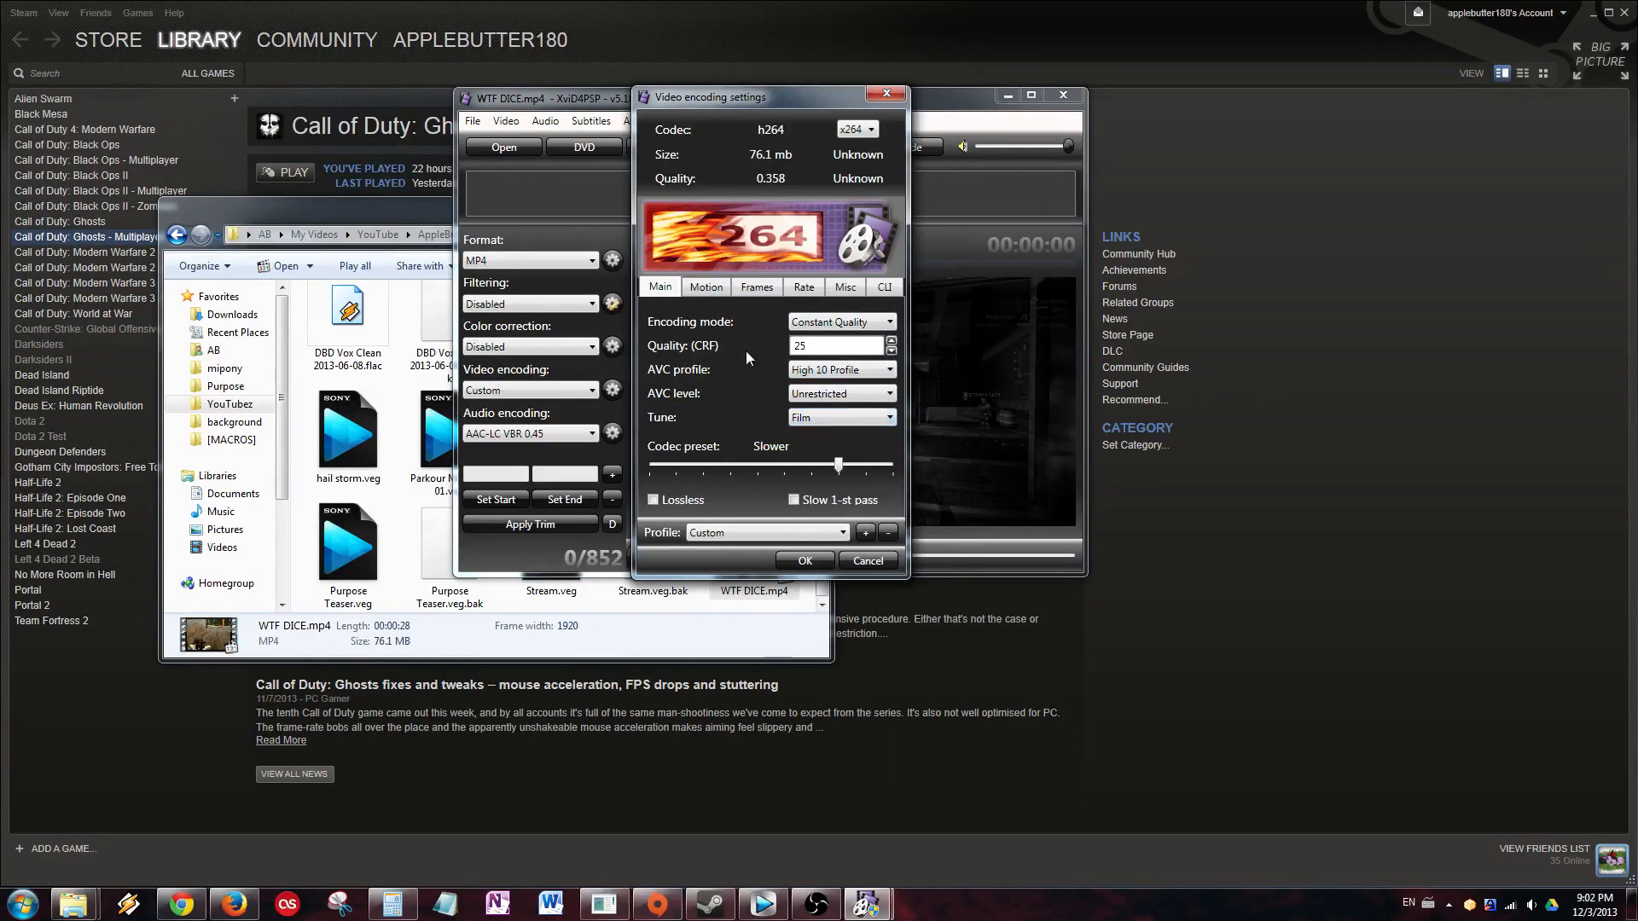
left_click(856, 417)
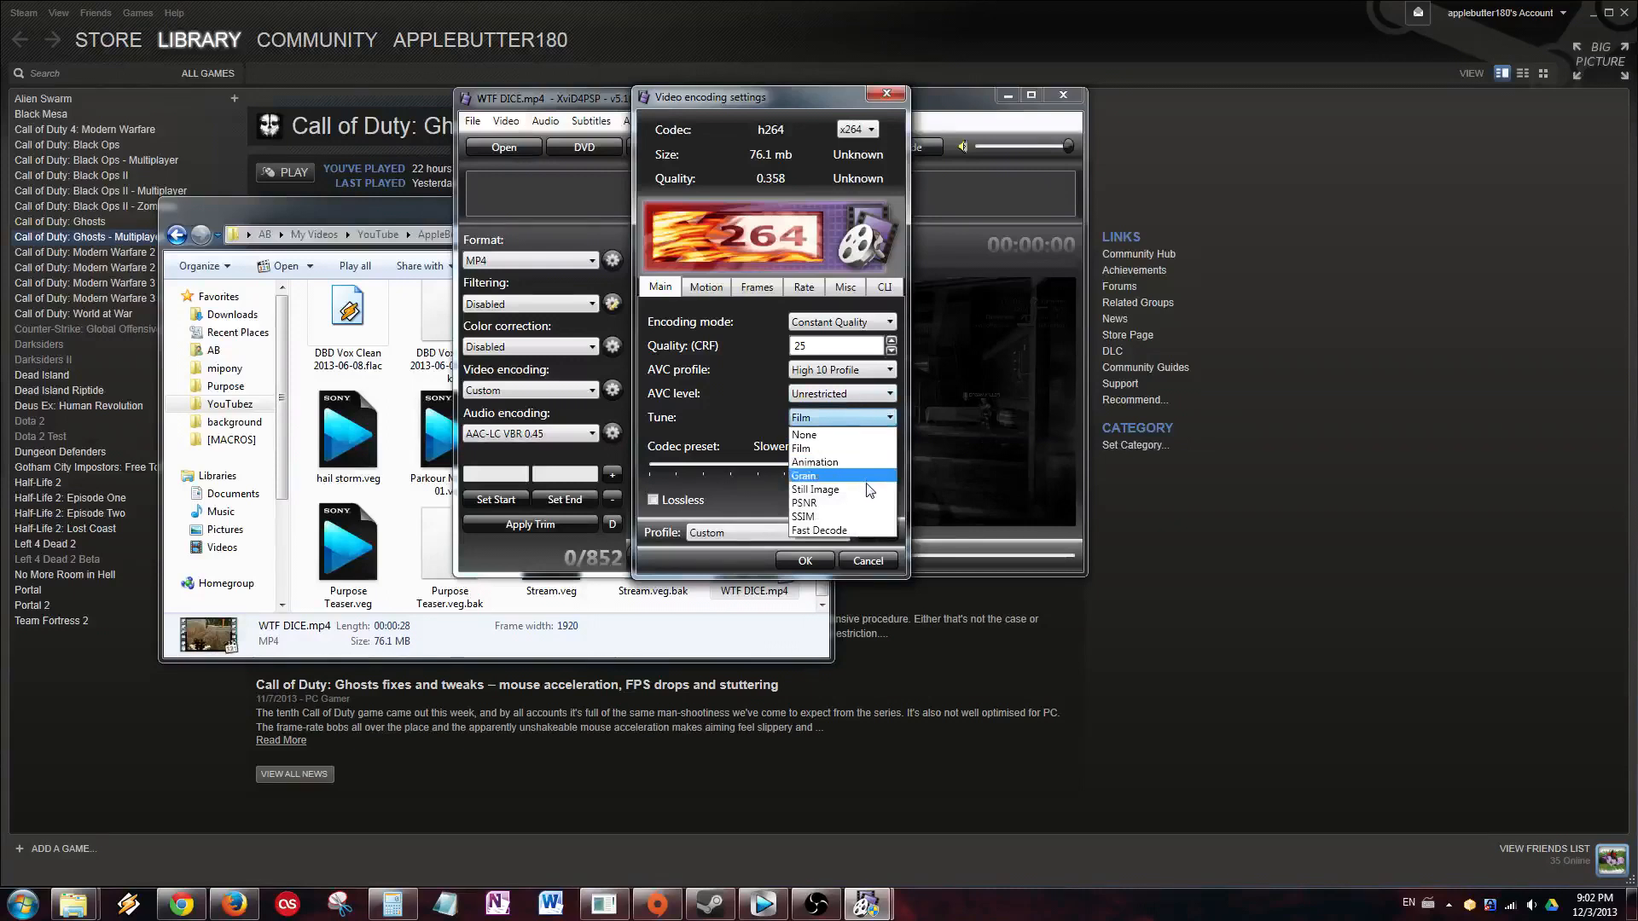
left_click(828, 448)
left_click(777, 467)
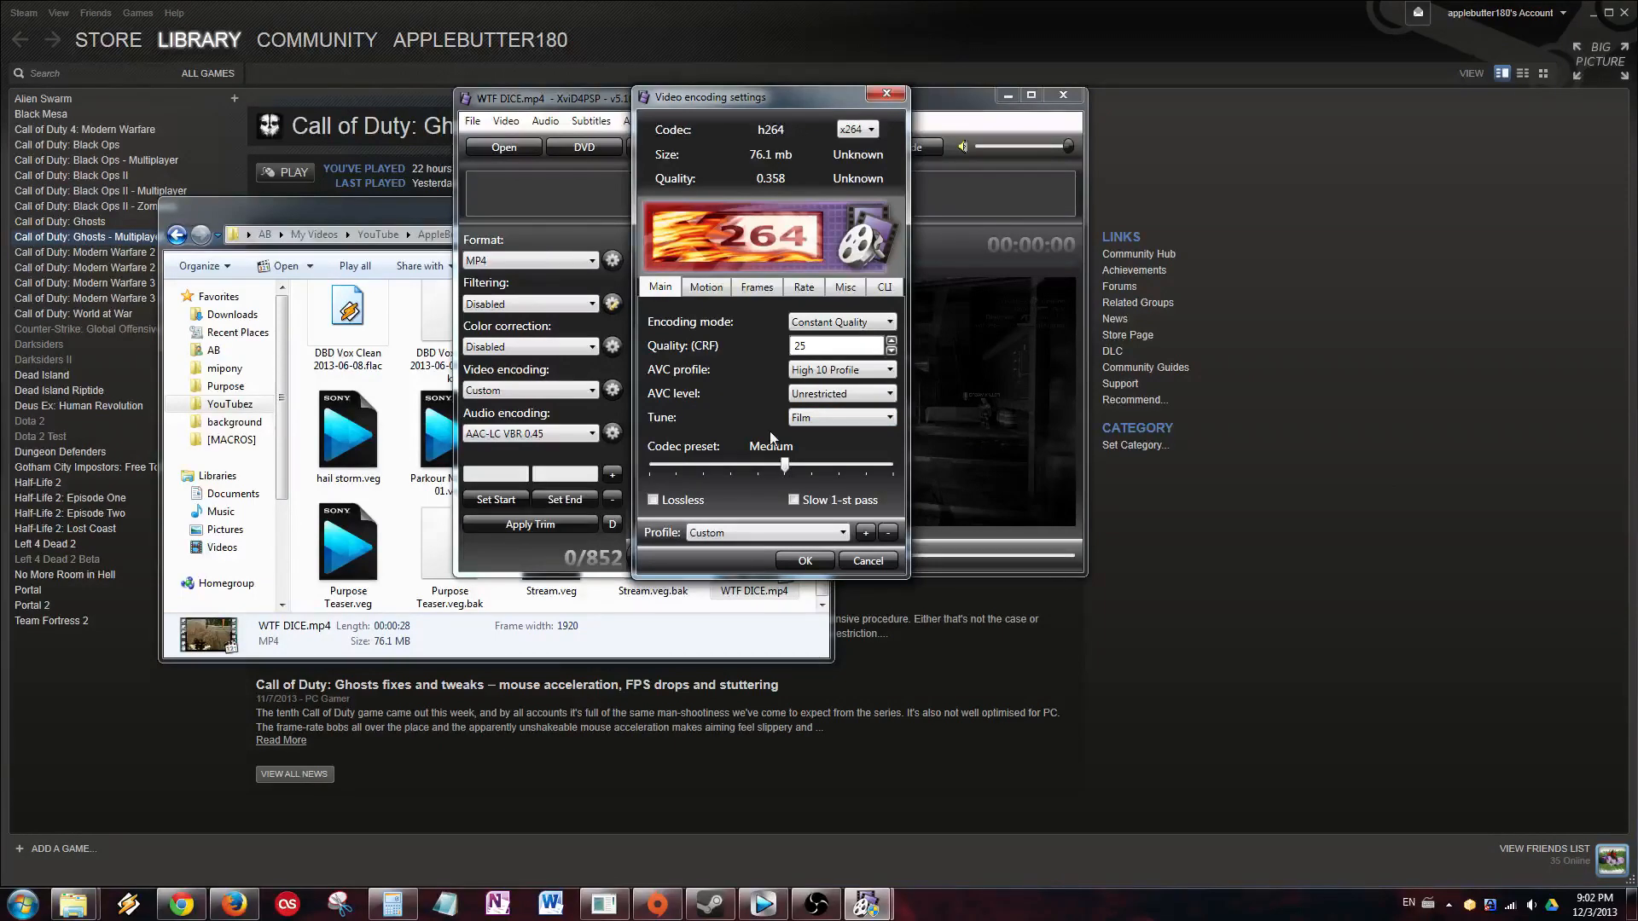
left_click(839, 465)
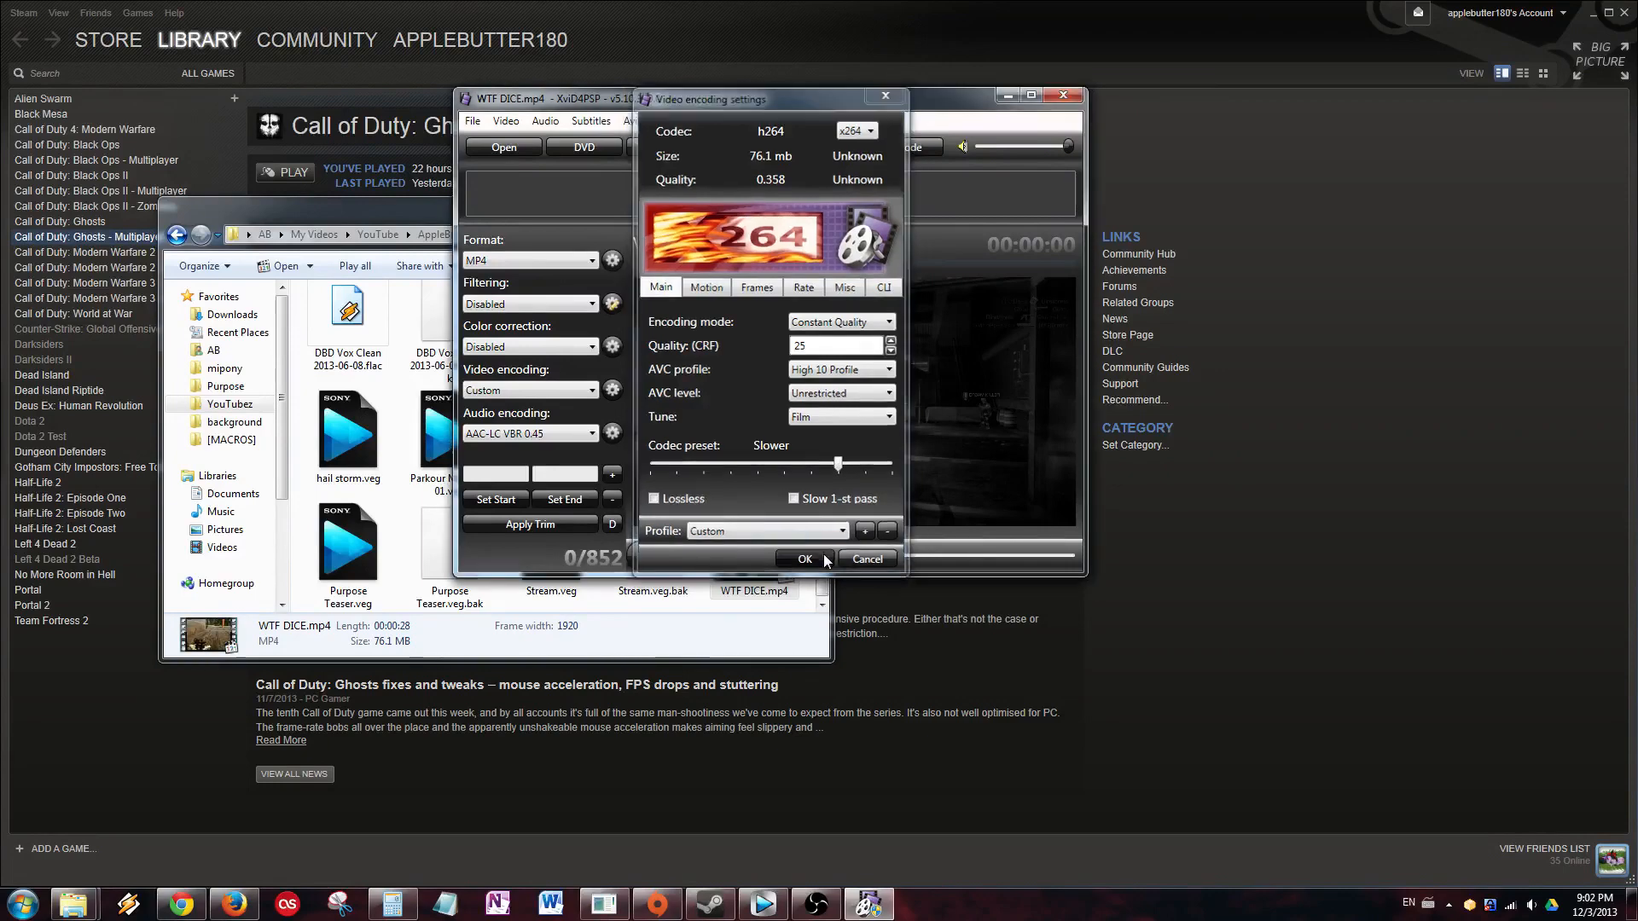
Apply the video settings, keep AAC-LC VBR 0.45 audio, and begin queuing the encode.
left_click(823, 556)
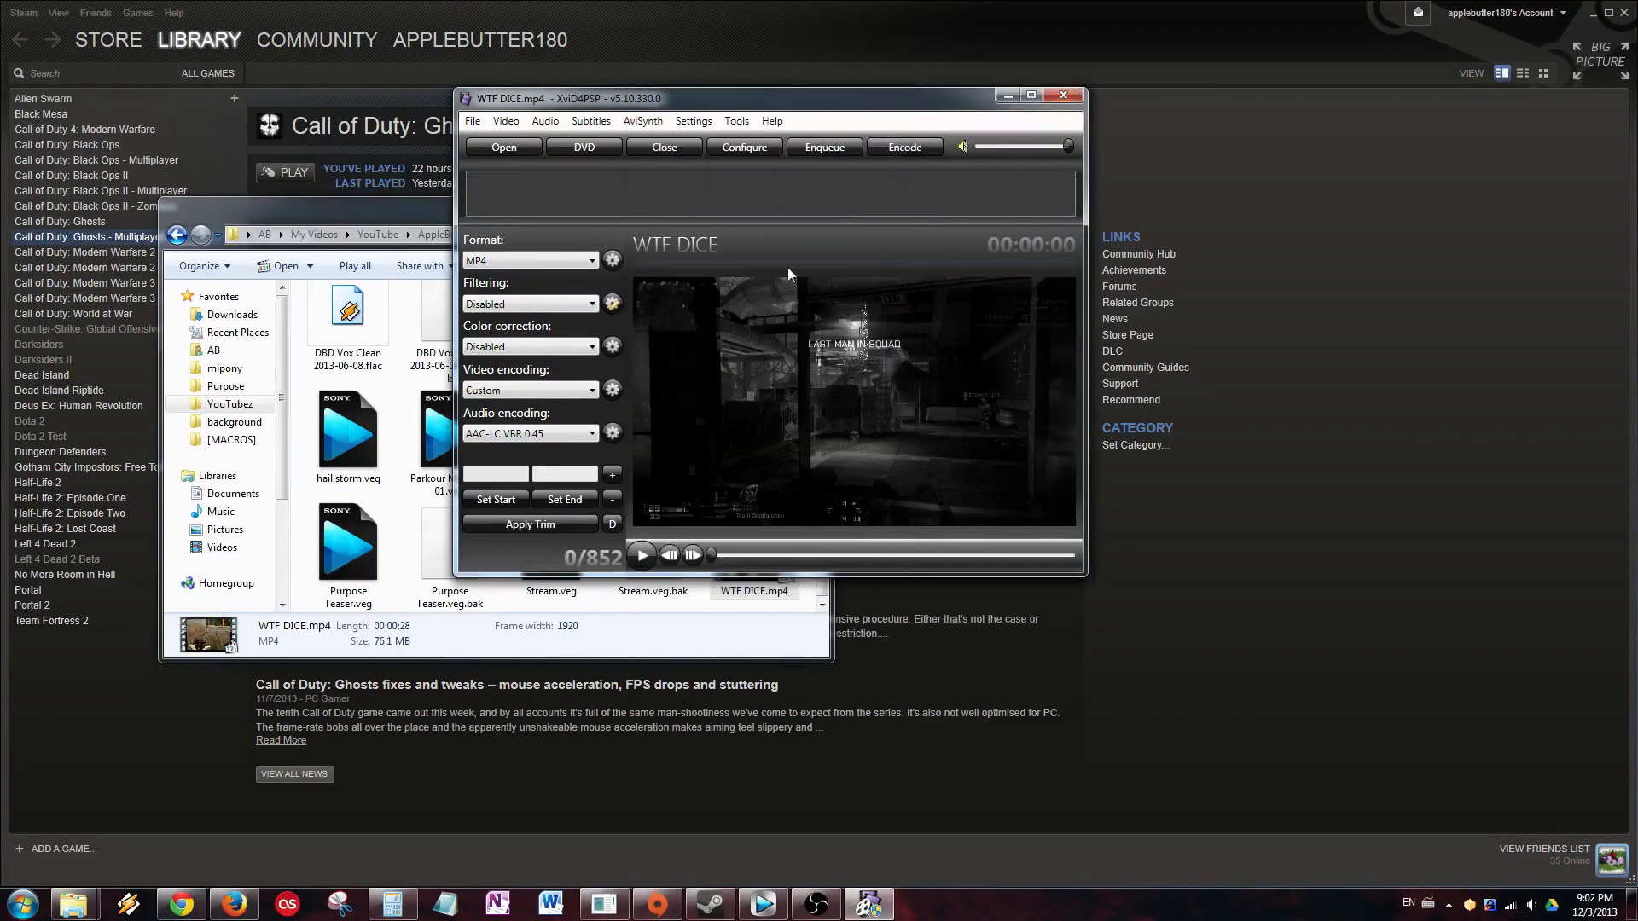
left_click(572, 438)
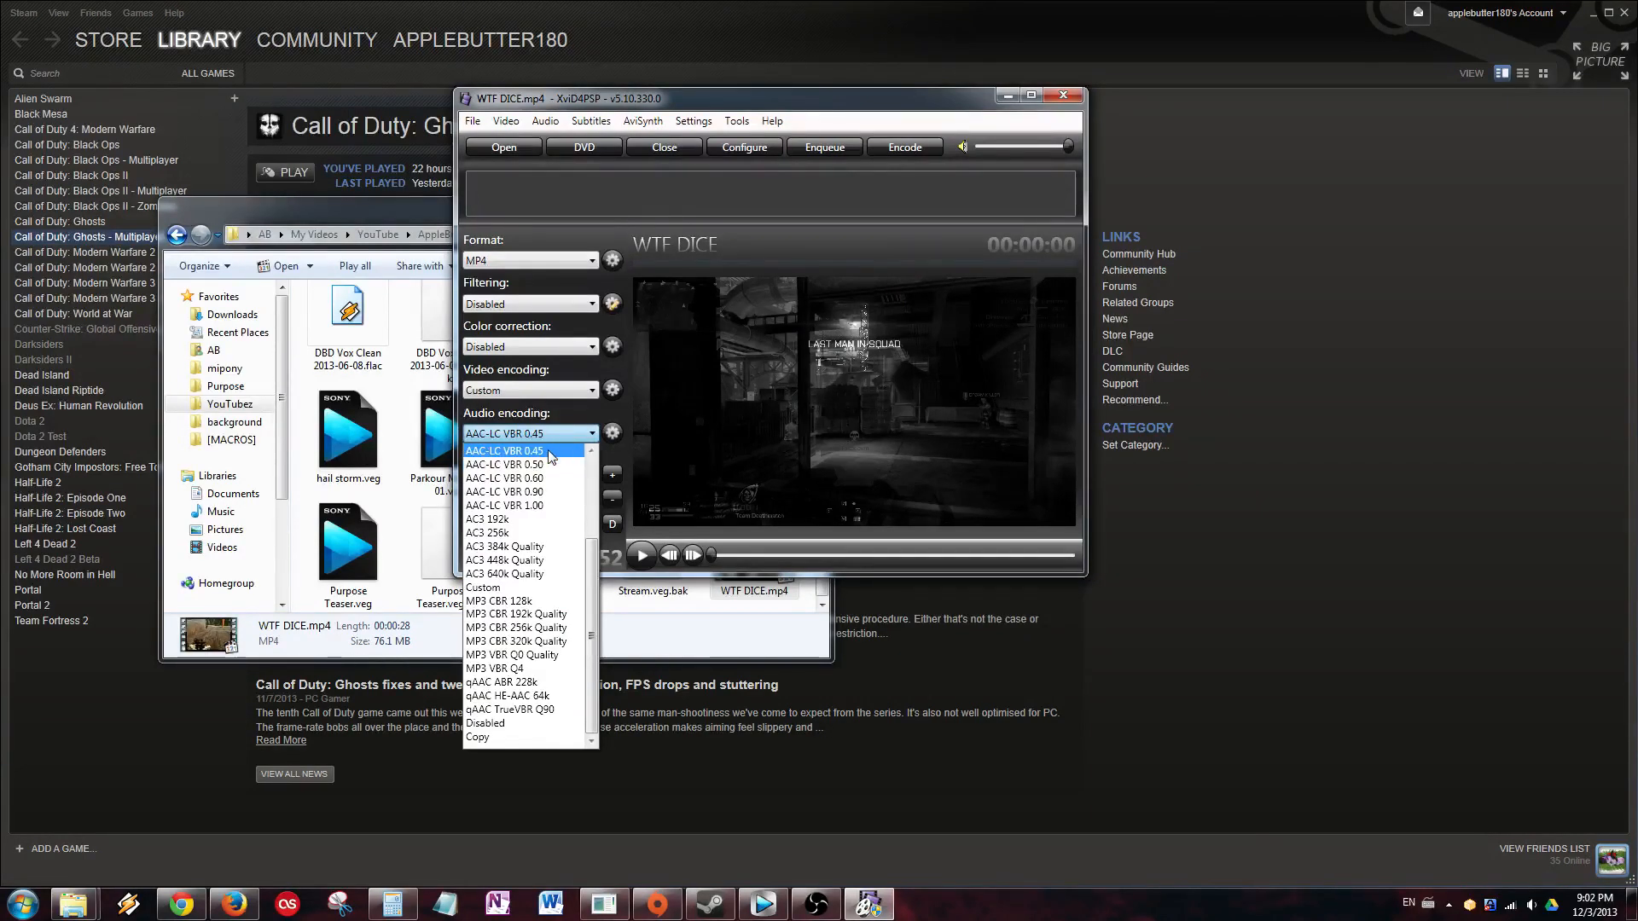
left_click(547, 449)
left_click(577, 437)
left_click(590, 450)
left_click(590, 450)
left_click(590, 451)
left_click(591, 451)
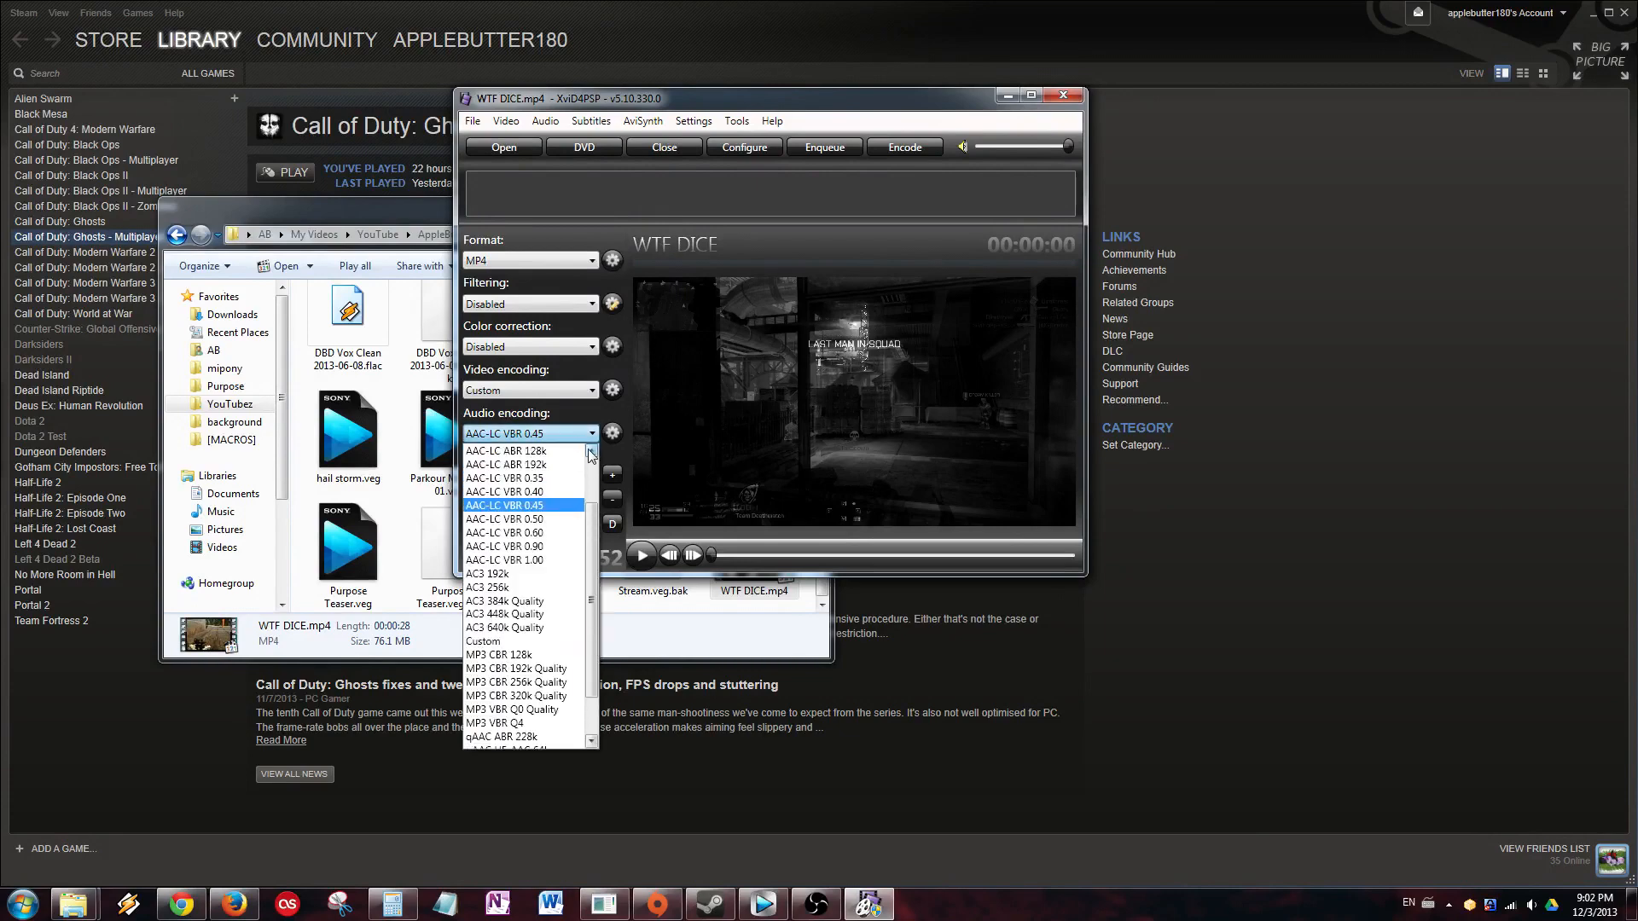
left_click(554, 503)
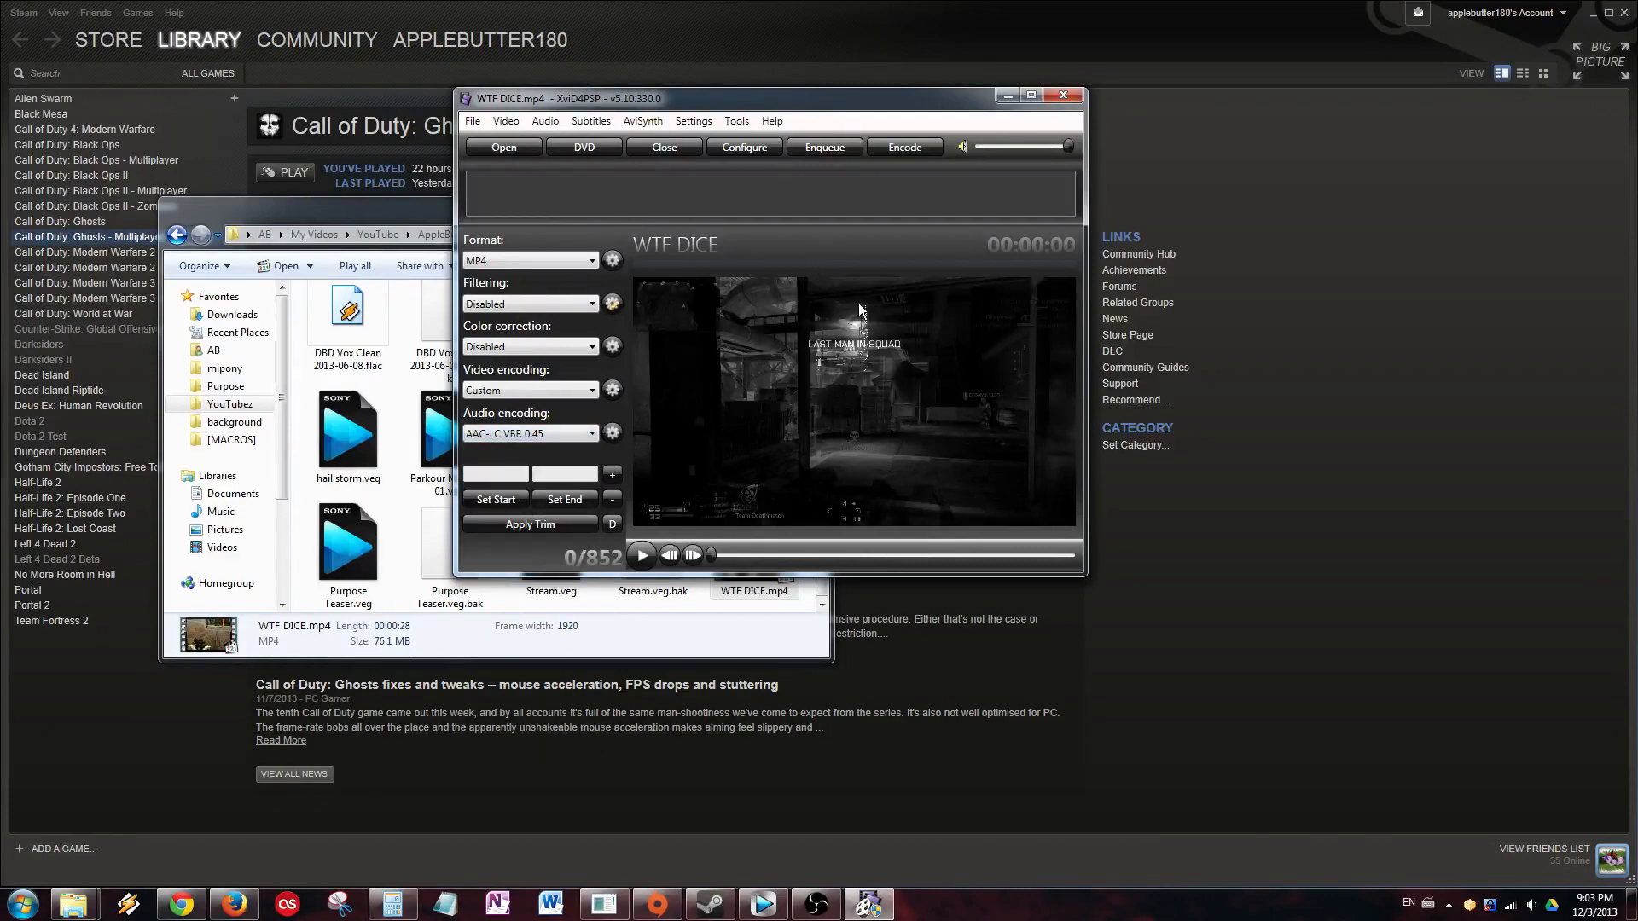
left_click(839, 146)
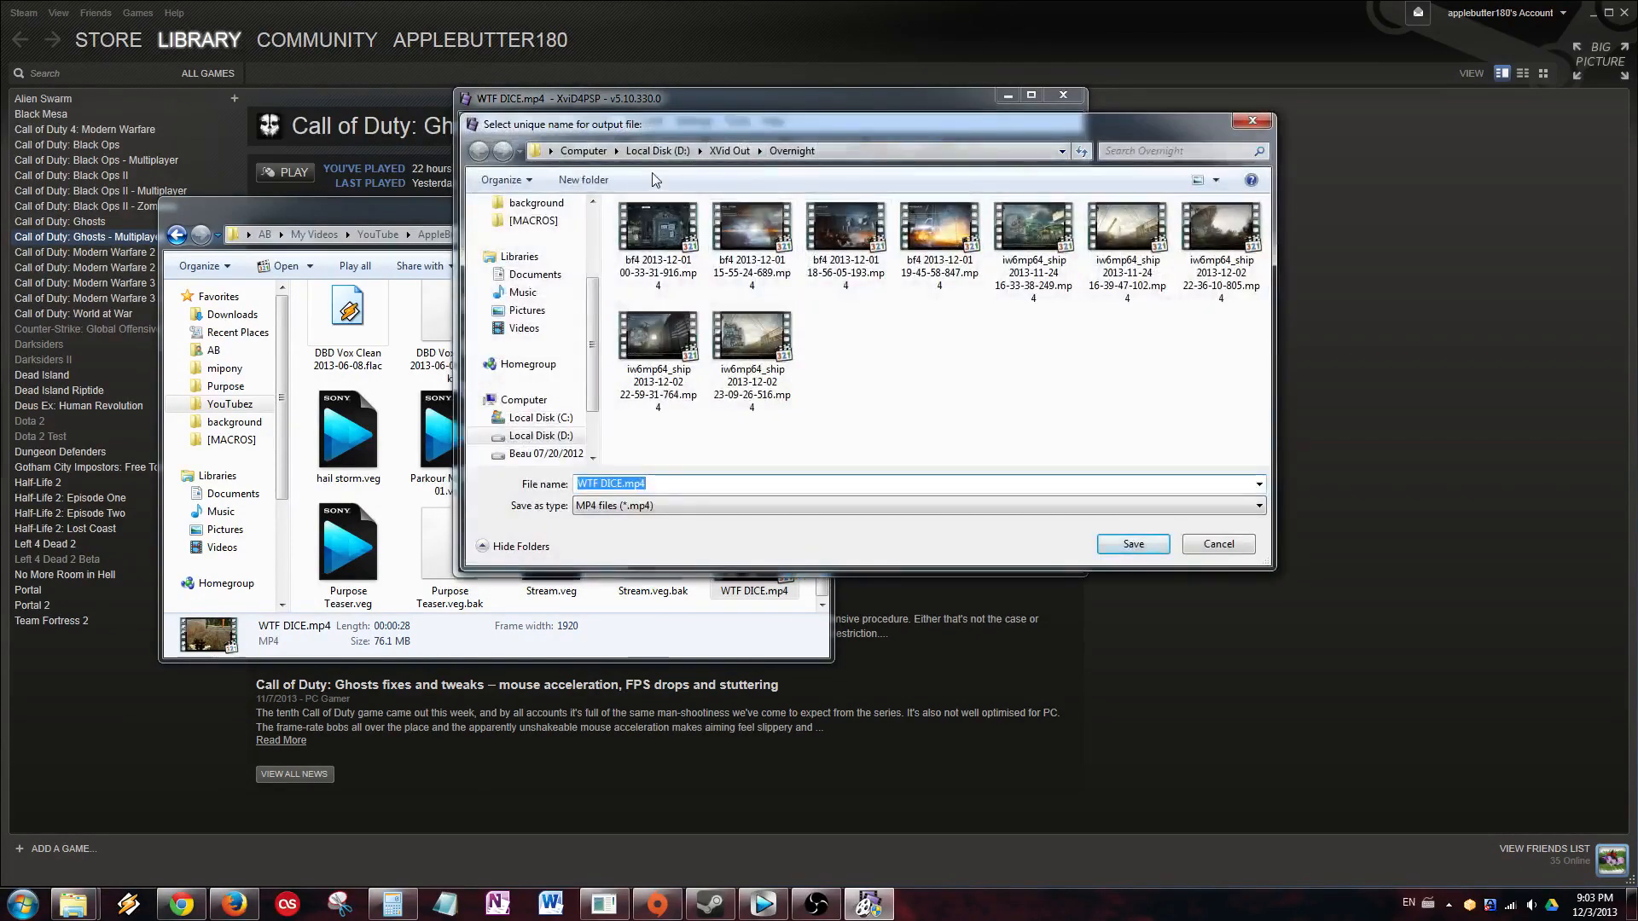
Save the output as WTF DICE hi10p.mp4 in YouTubez > Misc to queue the task.
scroll(555, 325, "up", 3)
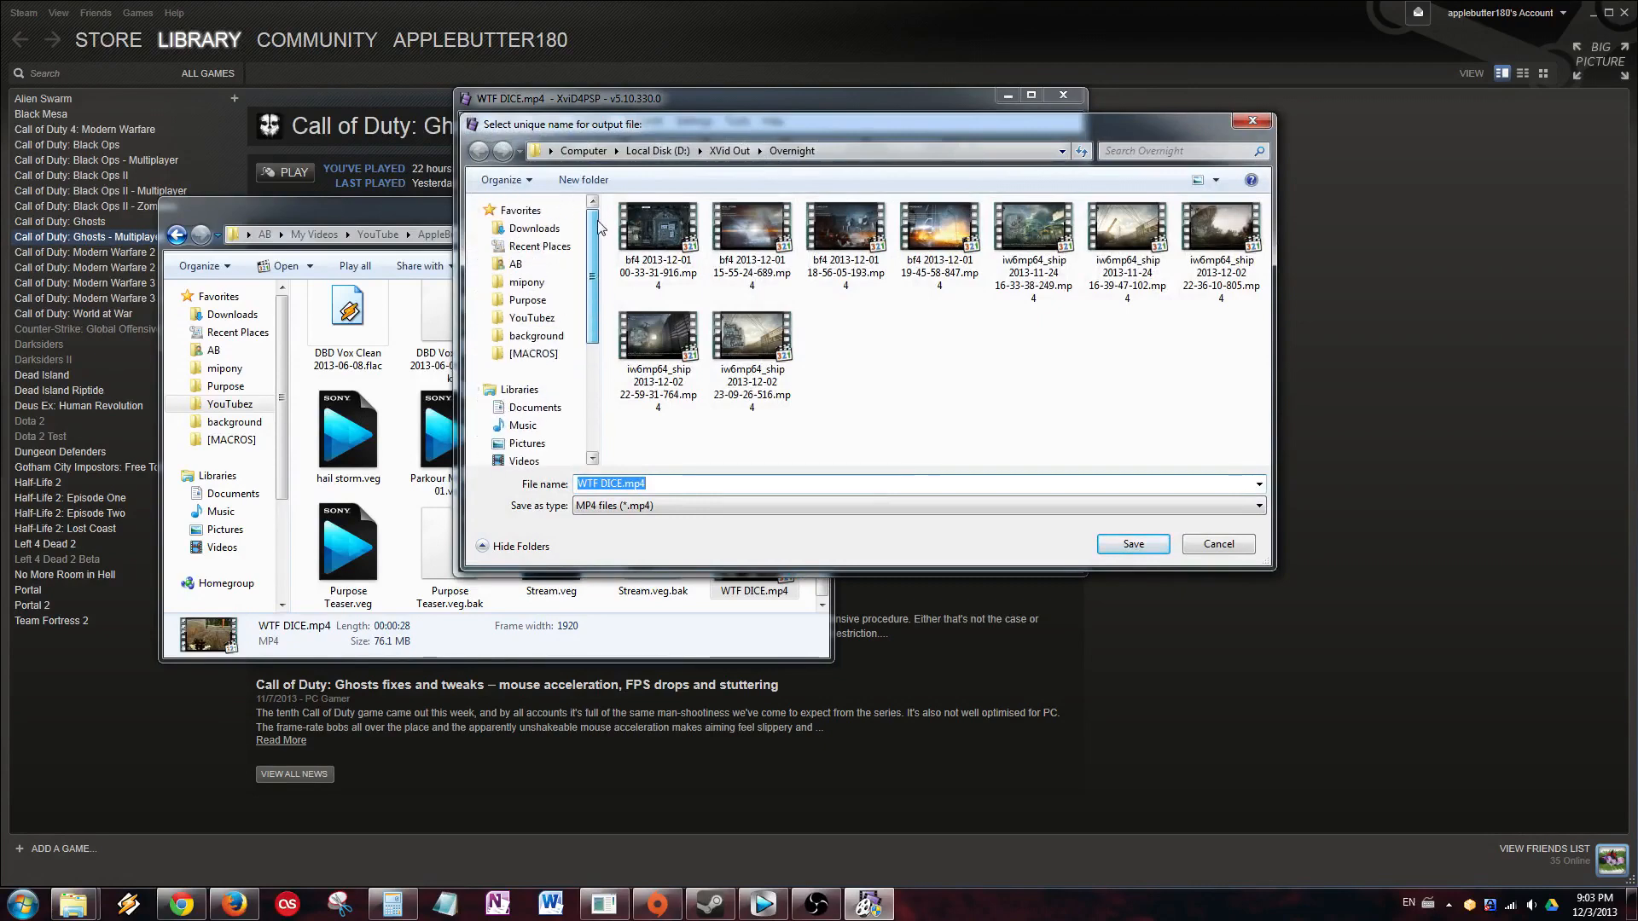
left_click(536, 319)
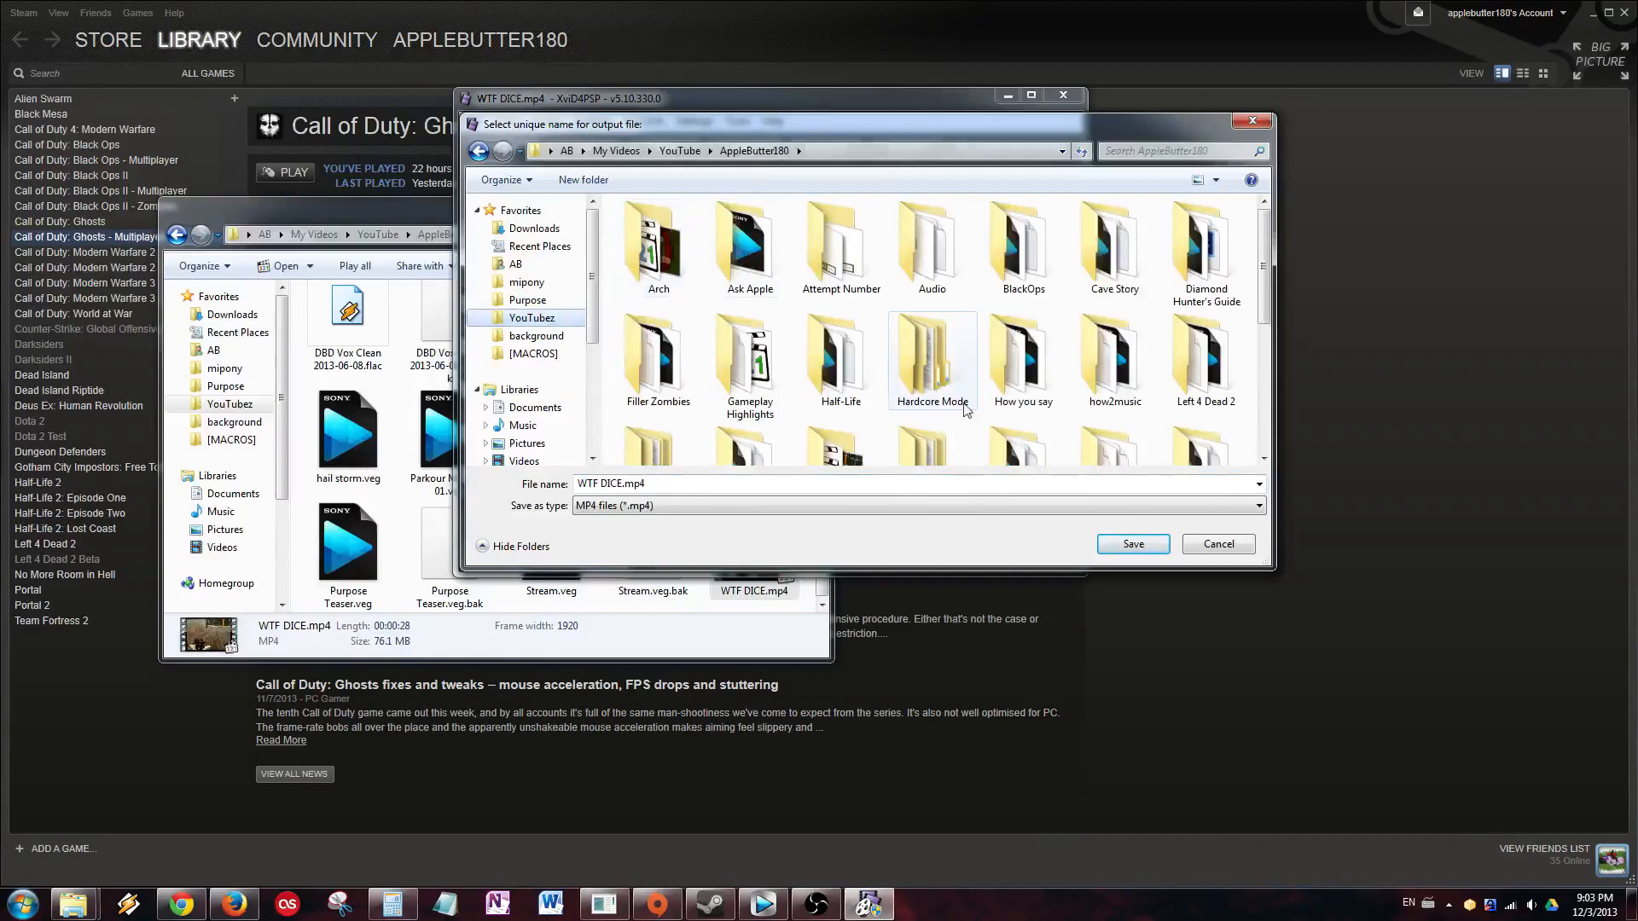
left_click(944, 360)
type("misc")
key("Return")
left_click(718, 486)
key("ctrl+Left")
type("hi10p")
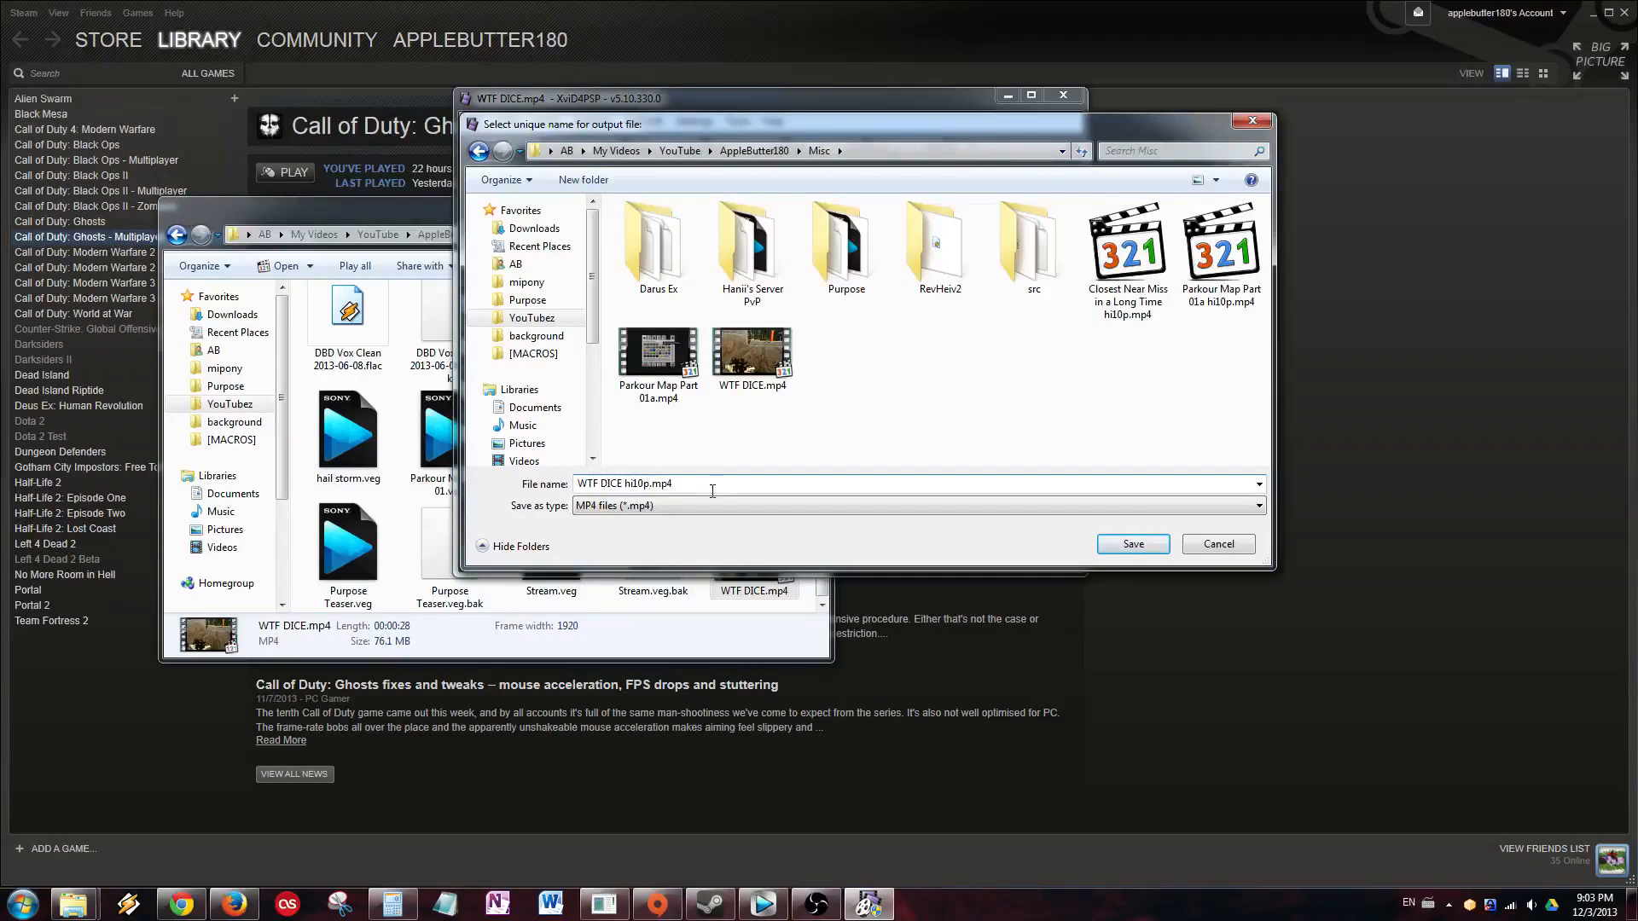
key("Return")
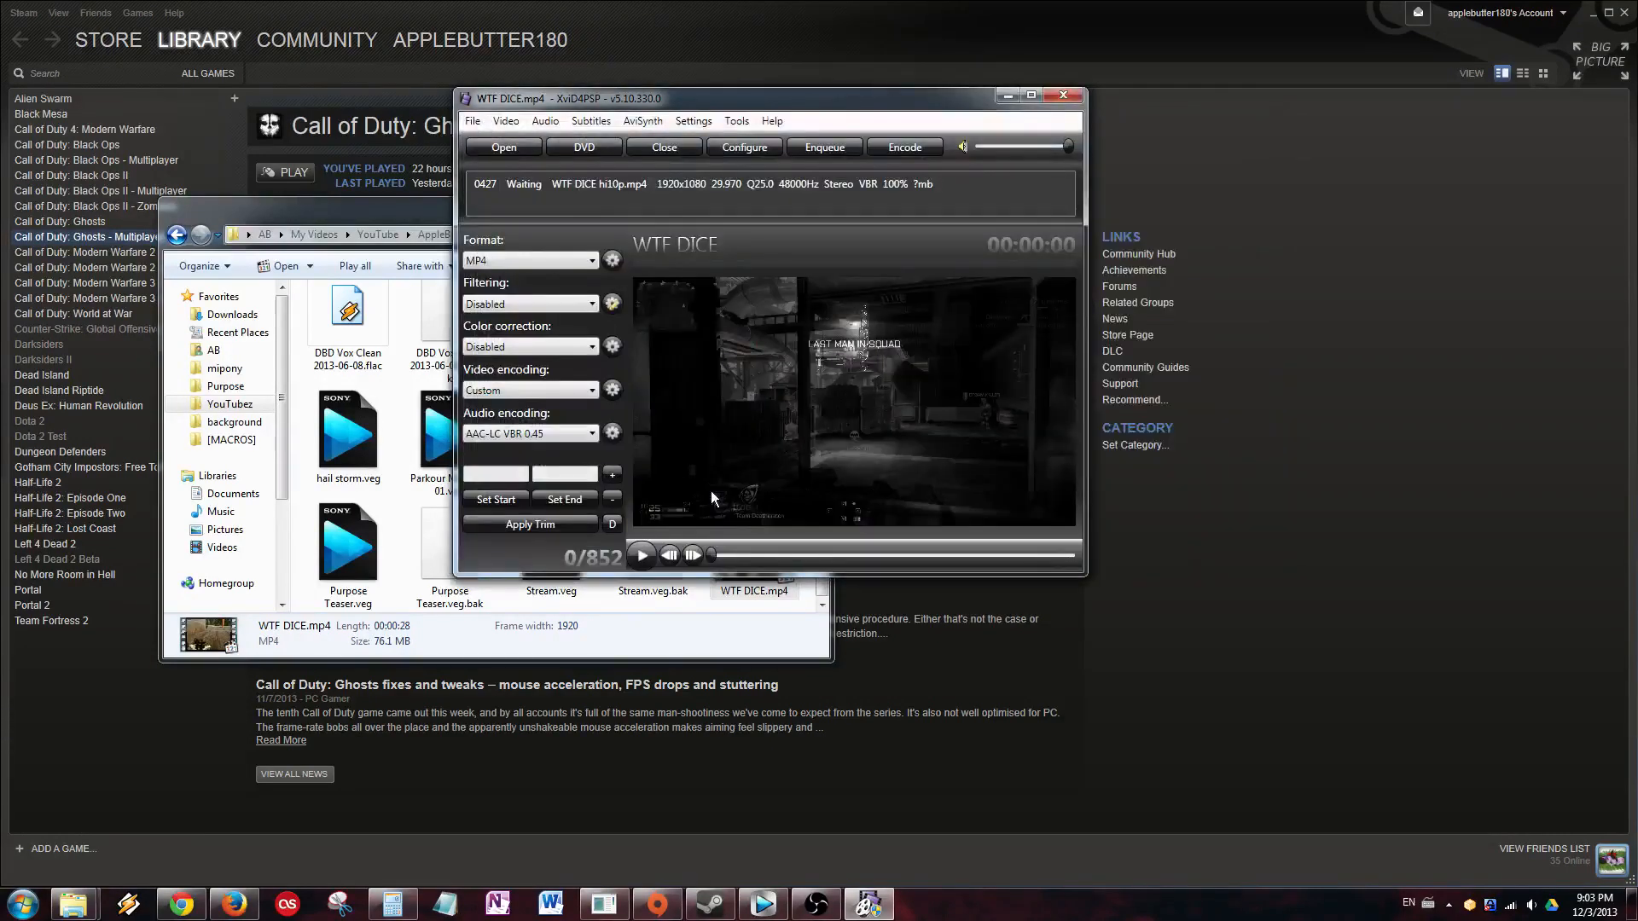
Start encoding WTF DICE hi10p.mp4 and move the progress window right to reveal the preview.
left_click(937, 154)
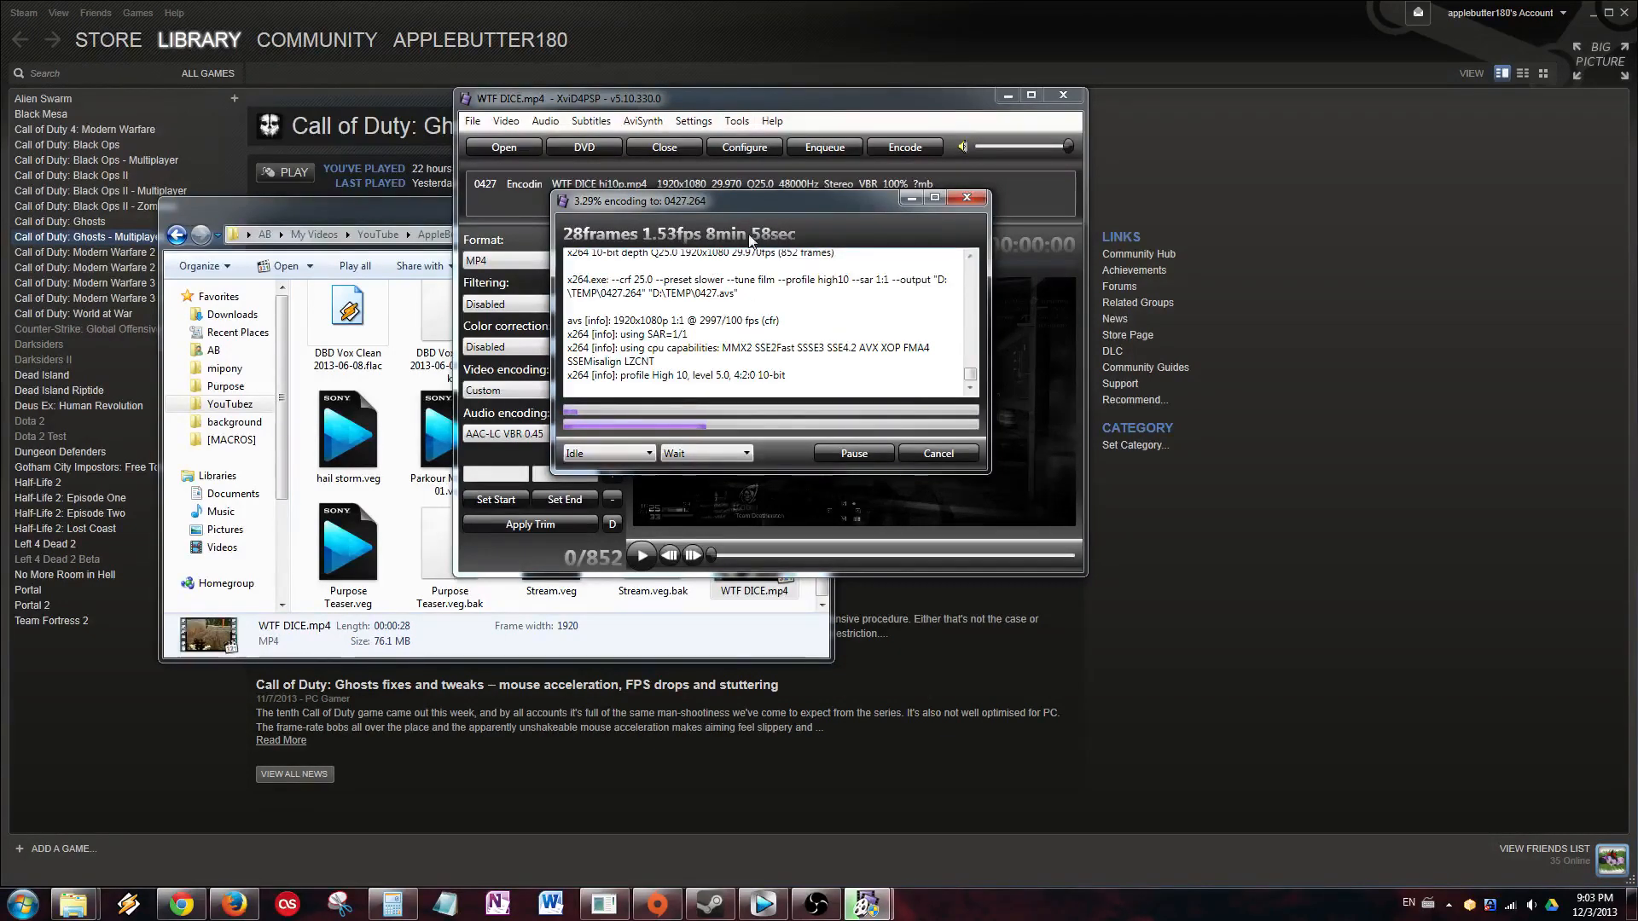
left_click_drag(750, 202, 1141, 264)
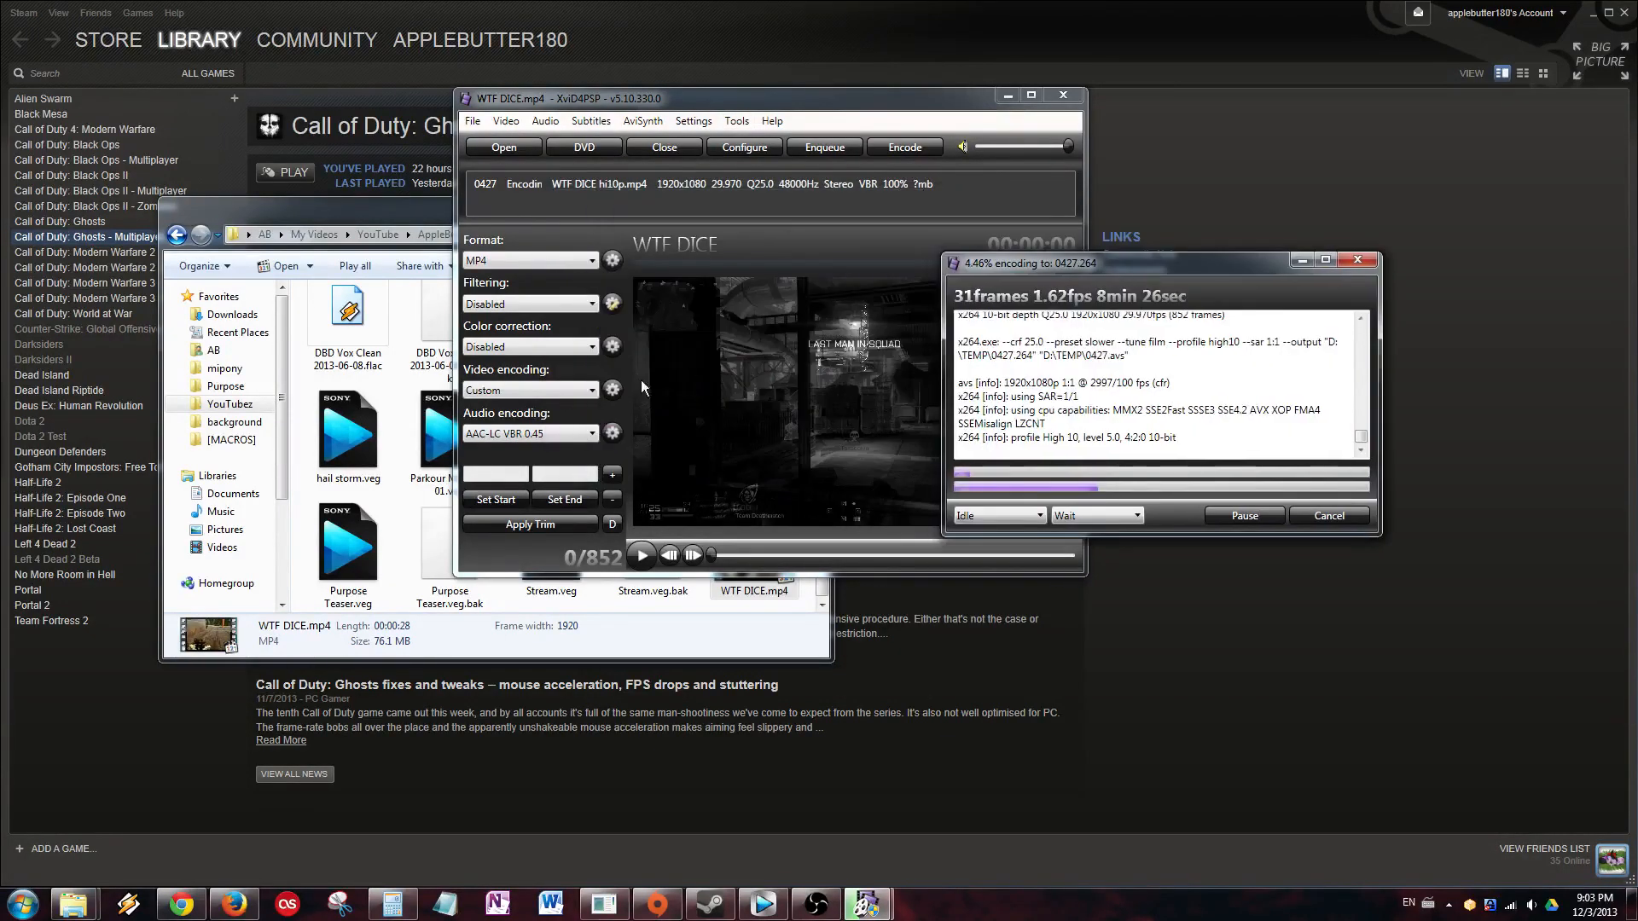
left_click(587, 394)
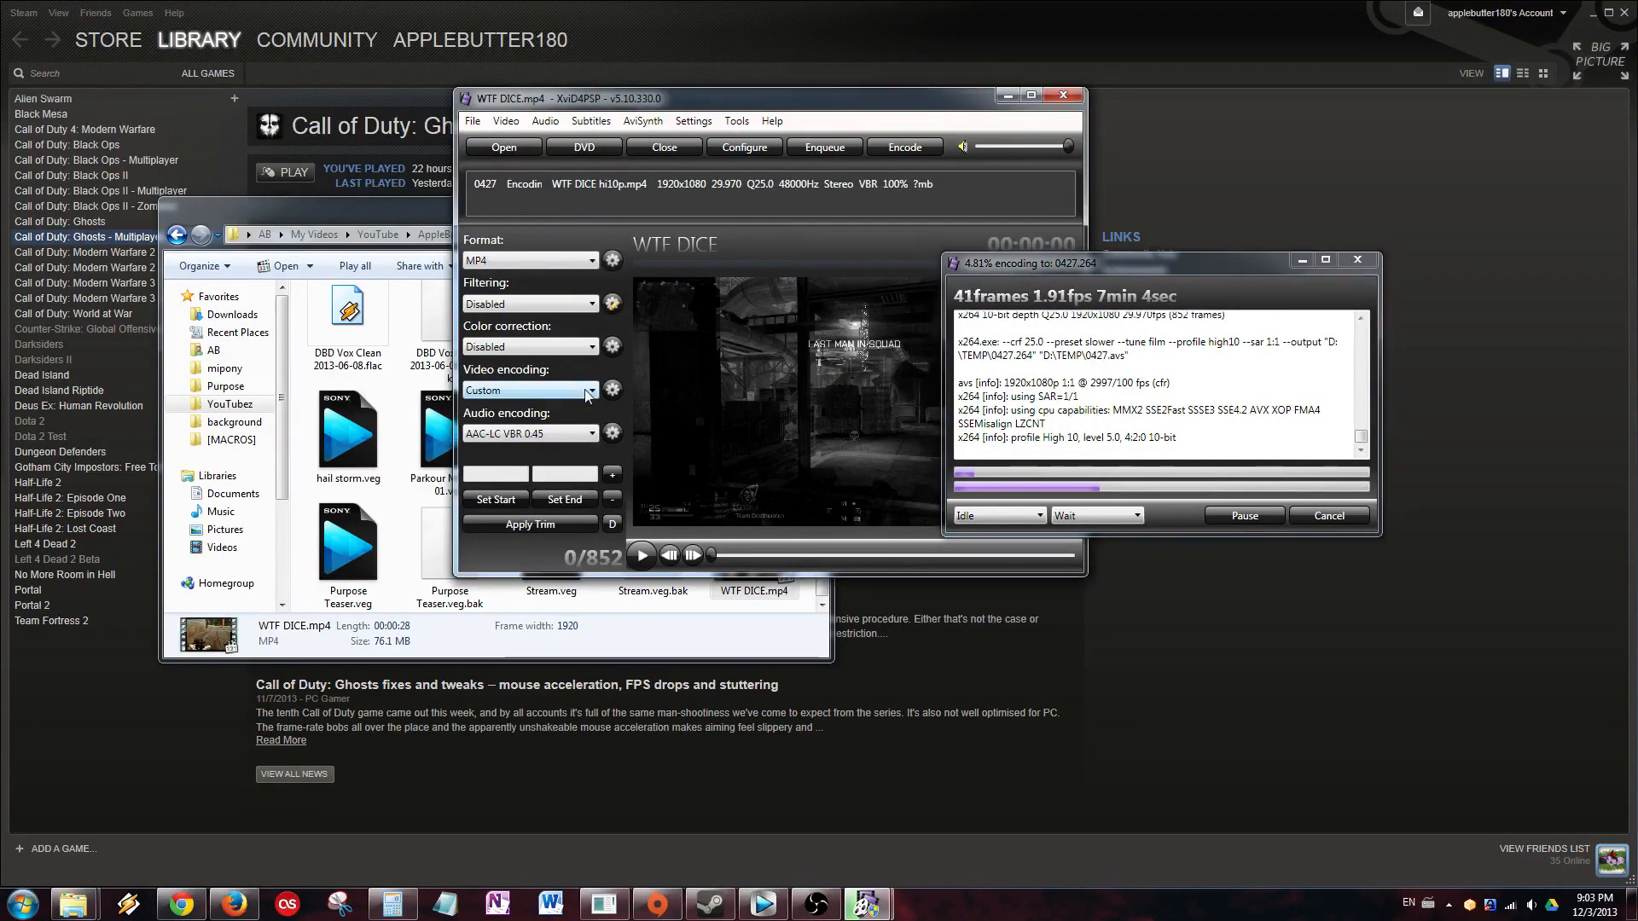
Reopen the x264 settings and check CRF 25, Film tune and High 10 profile unchanged.
left_click(593, 391)
left_click(611, 390)
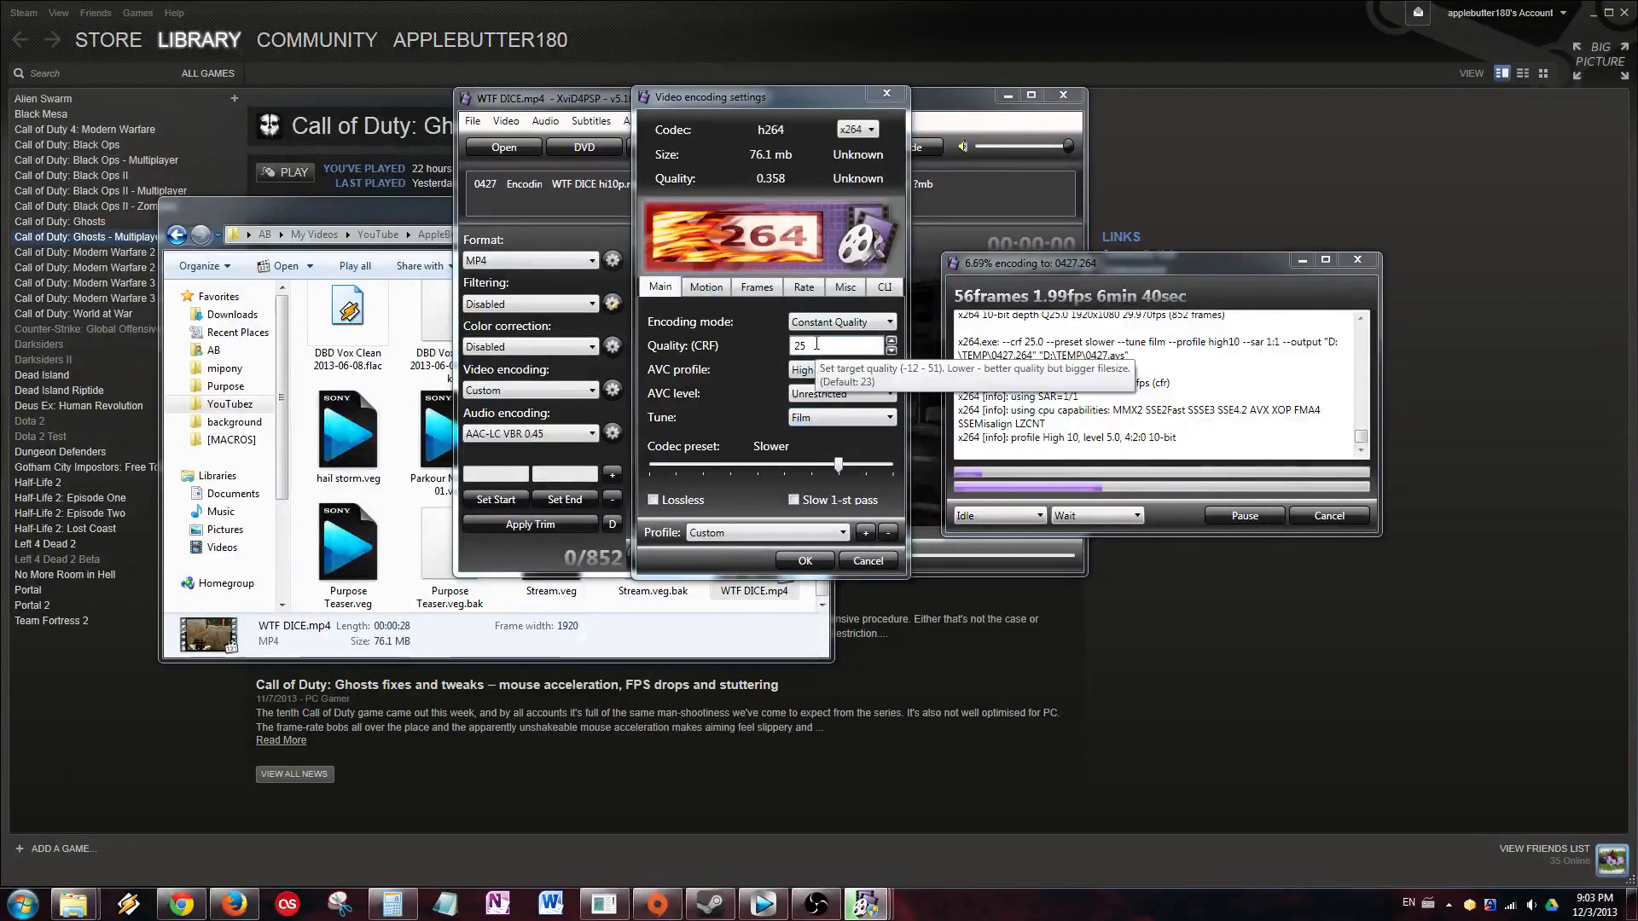
left_click_drag(816, 345, 784, 346)
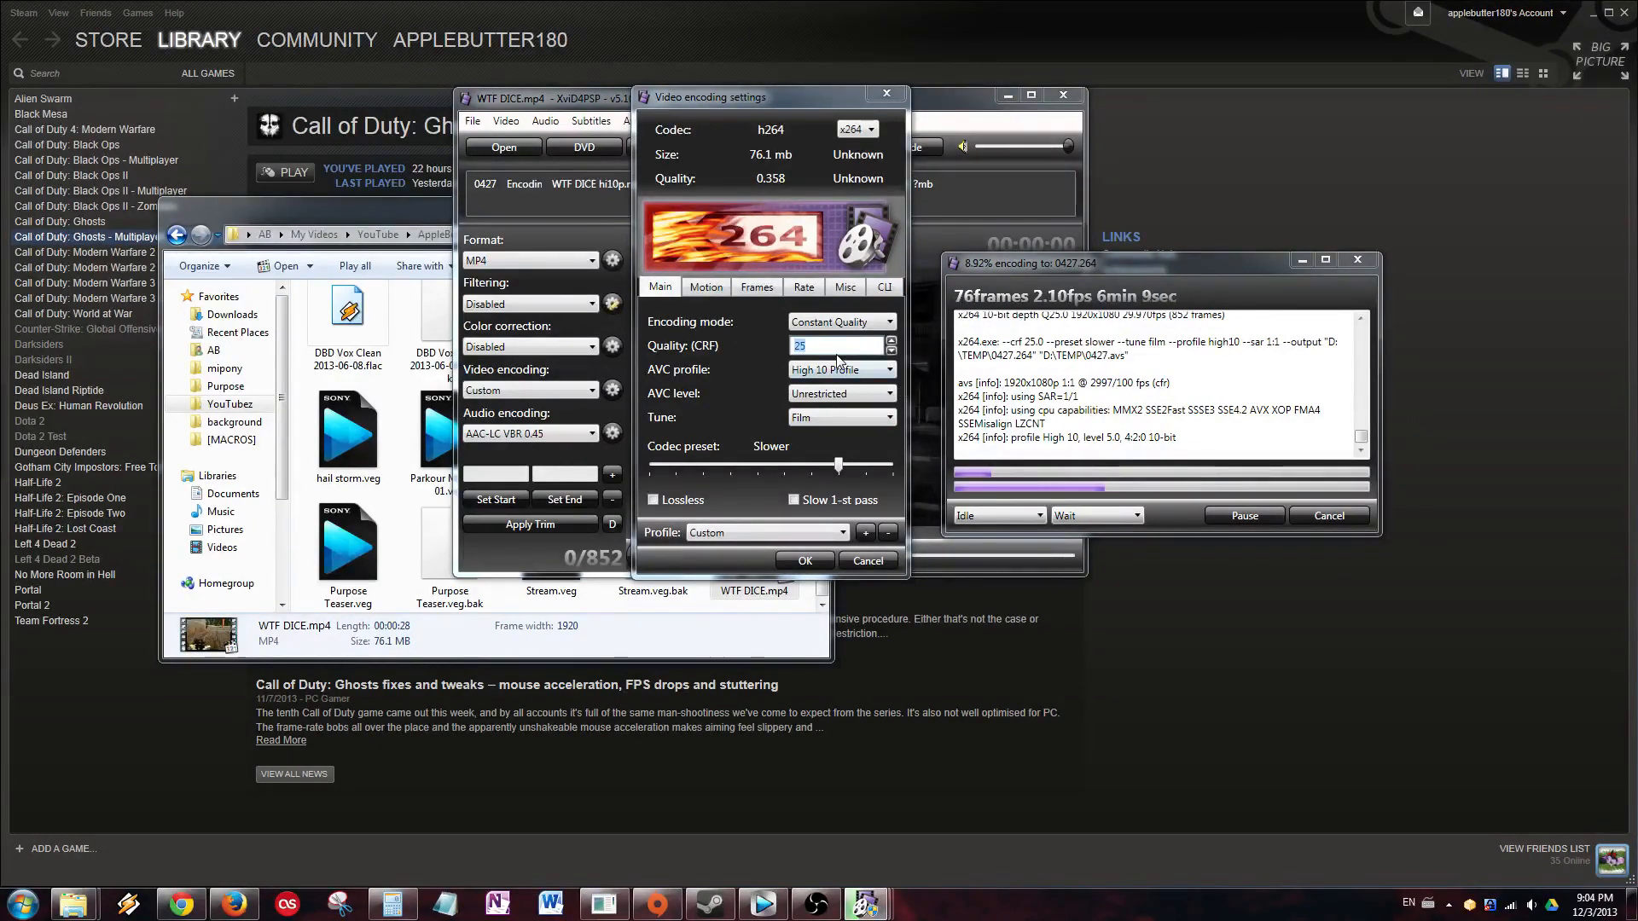
left_click(844, 417)
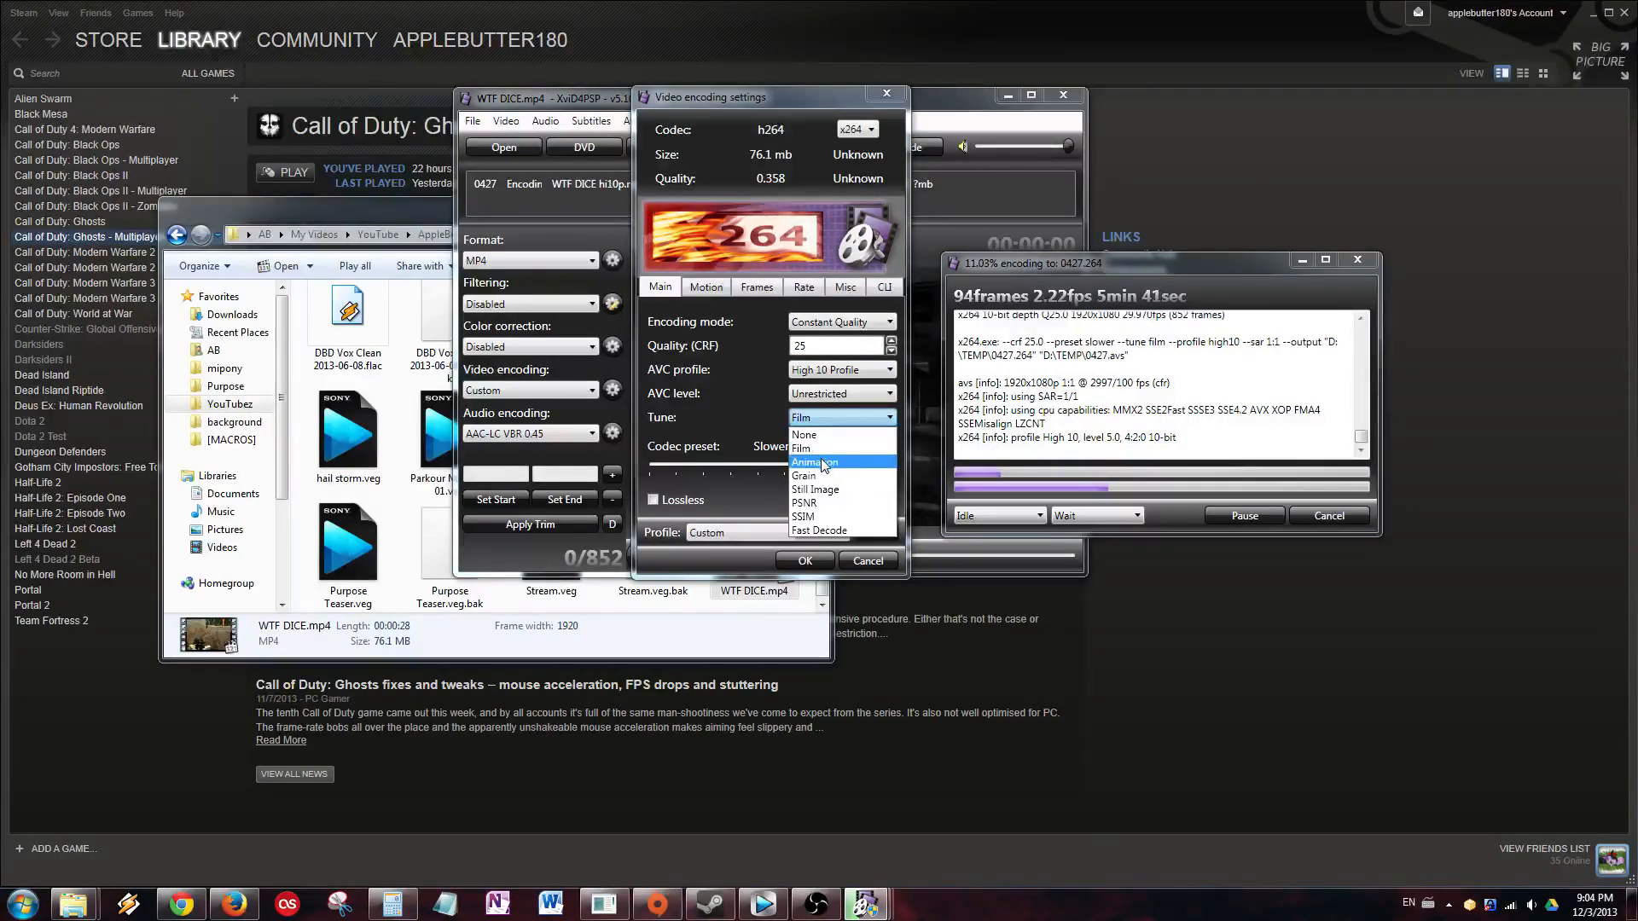
left_click(806, 448)
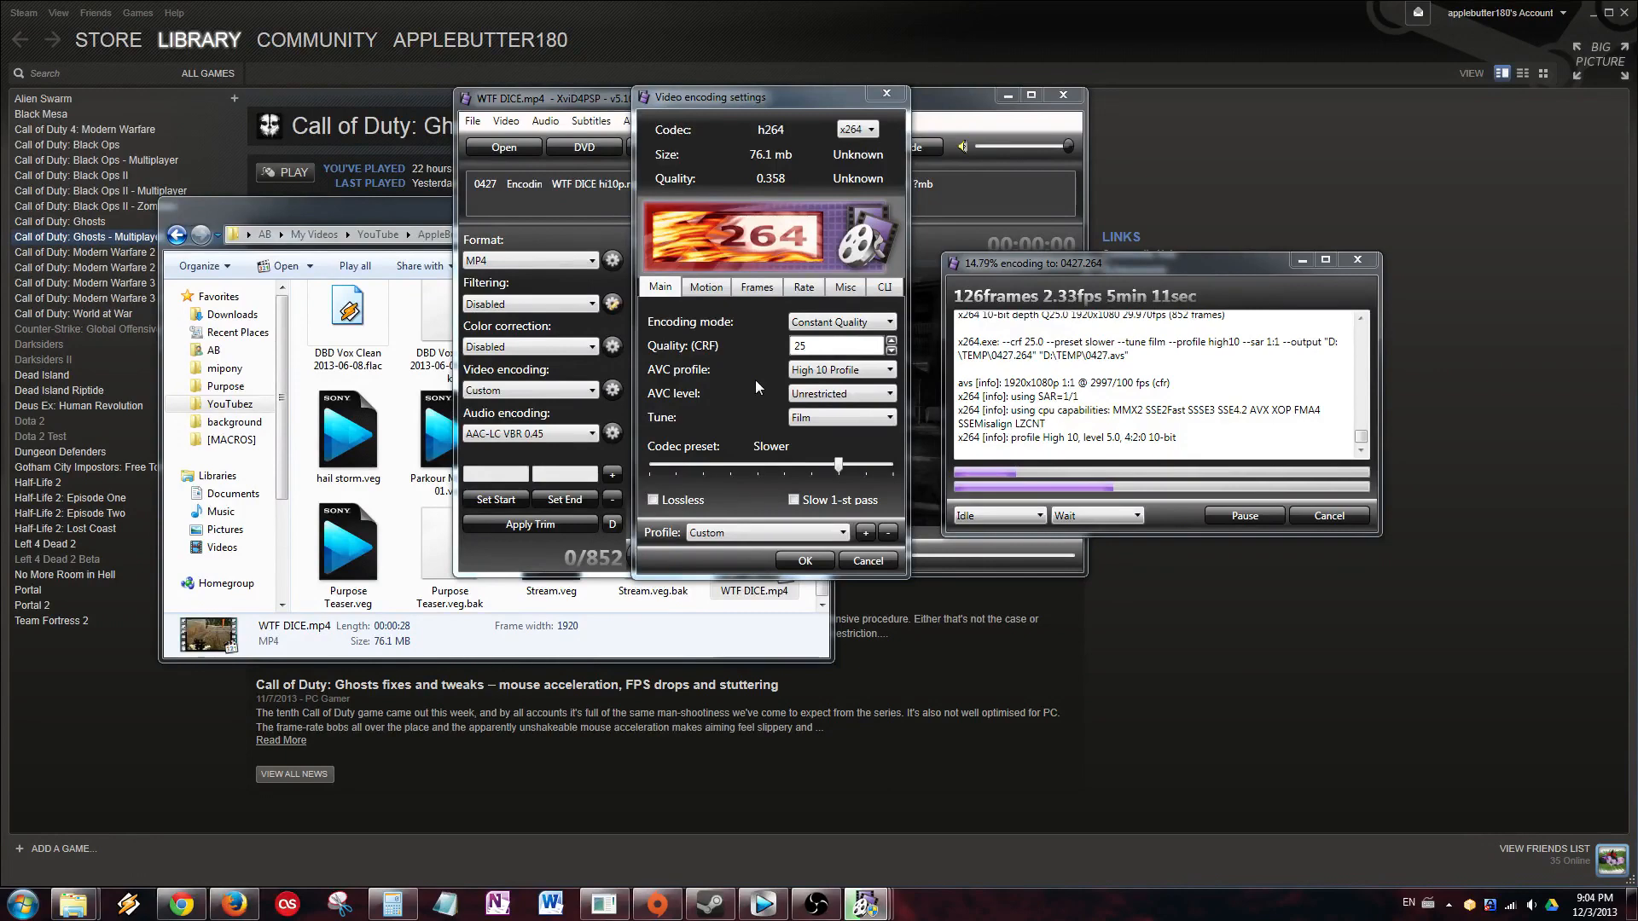
left_click(813, 377)
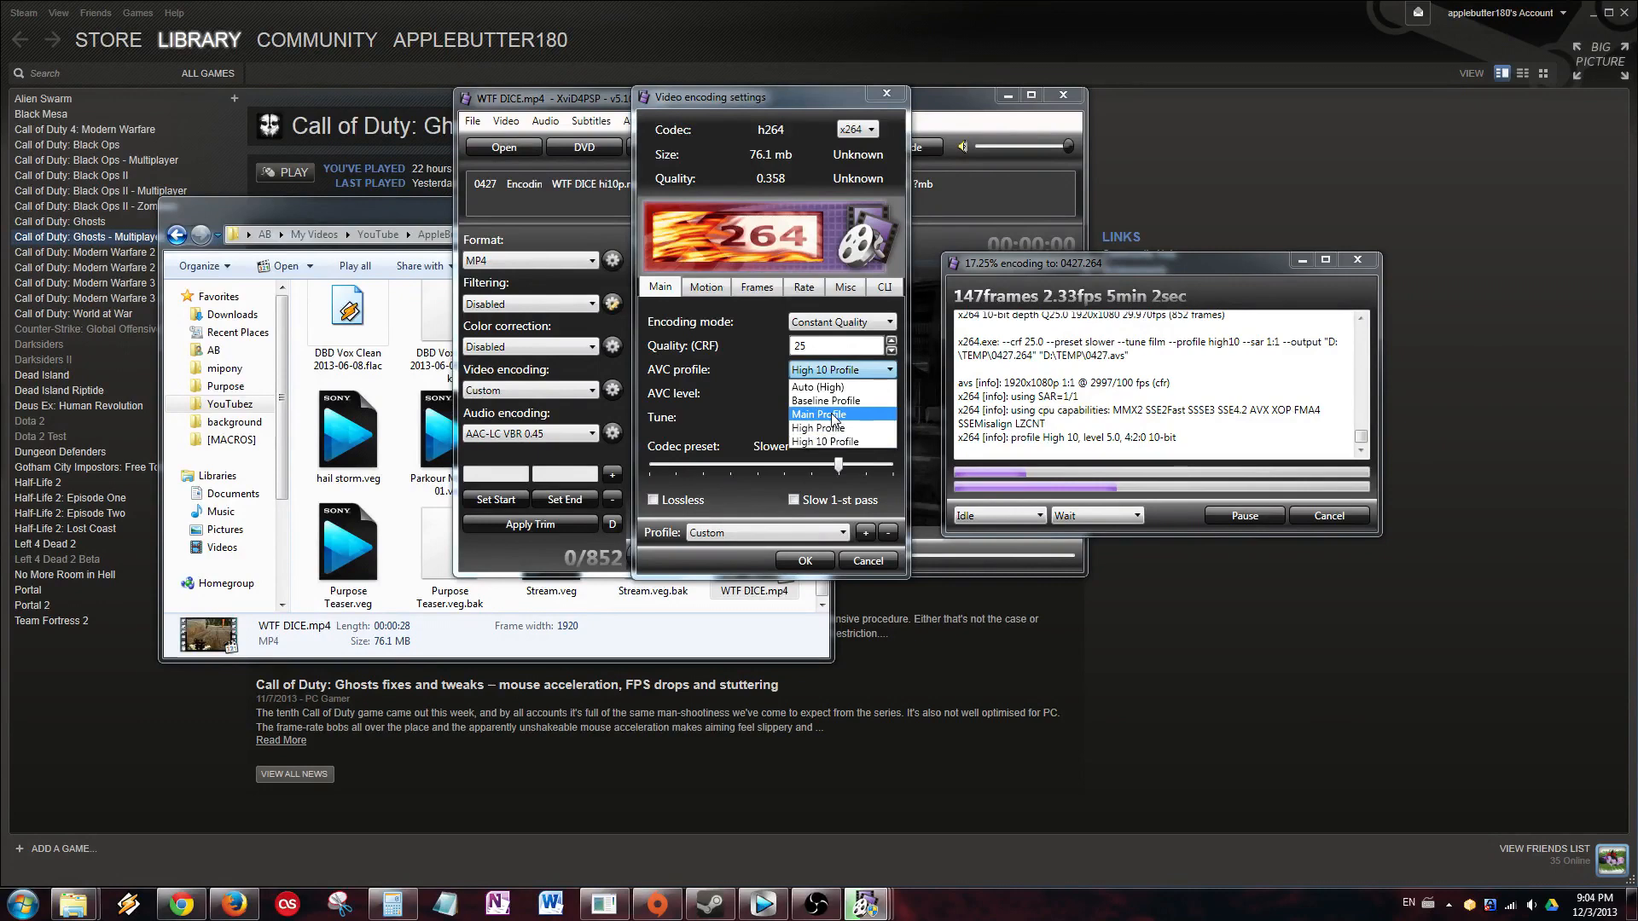
left_click(832, 428)
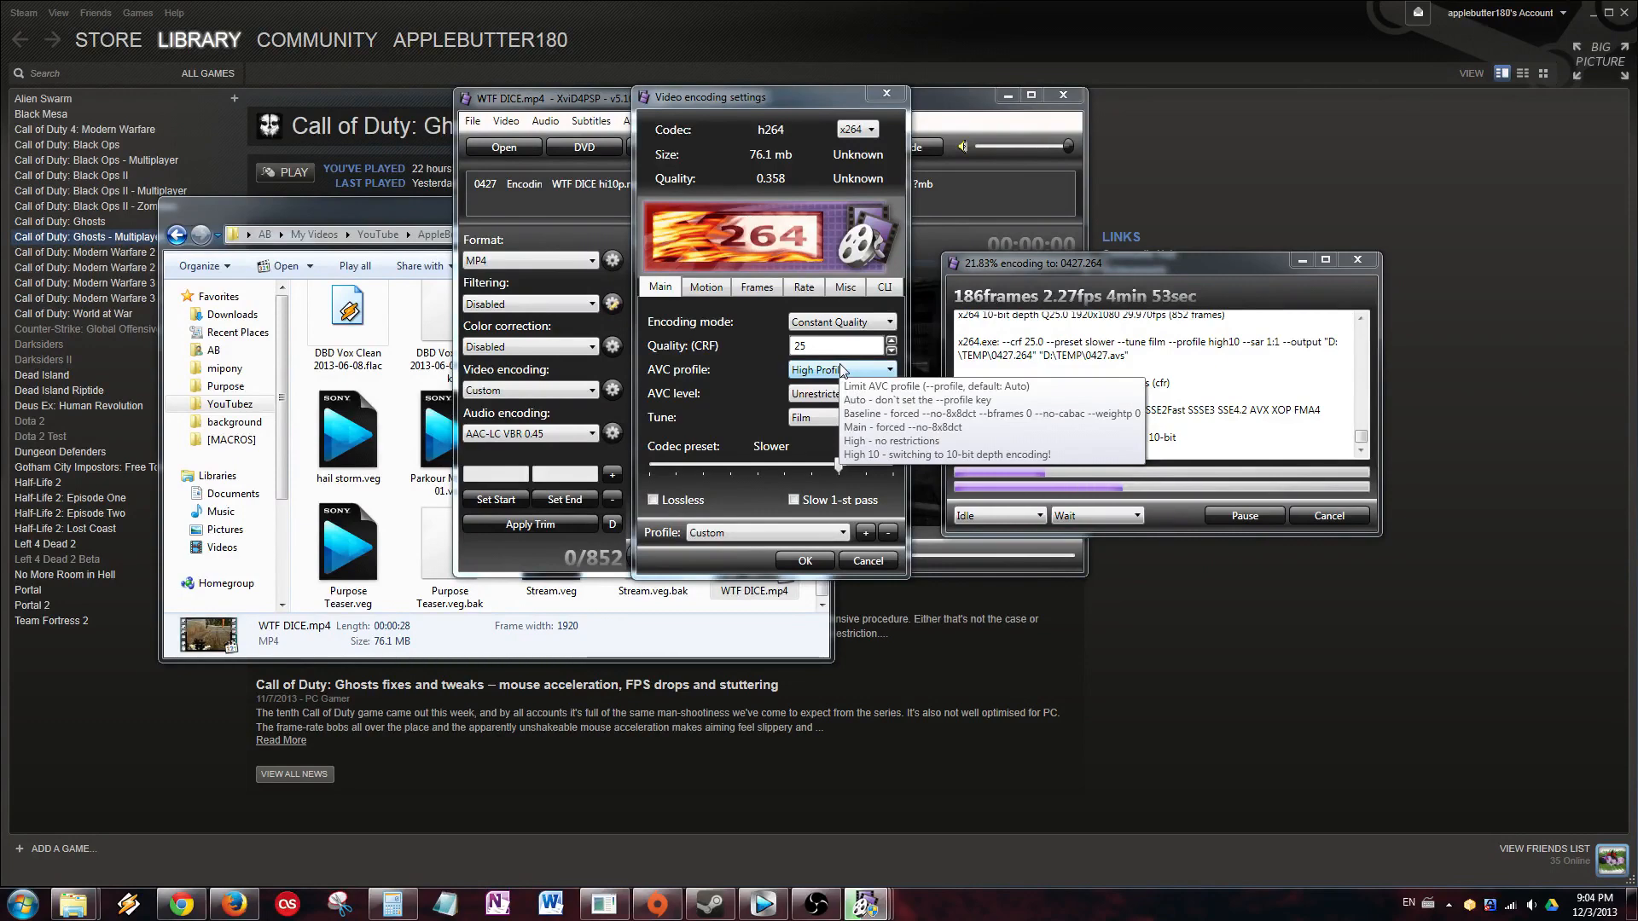
left_click_drag(822, 354, 781, 361)
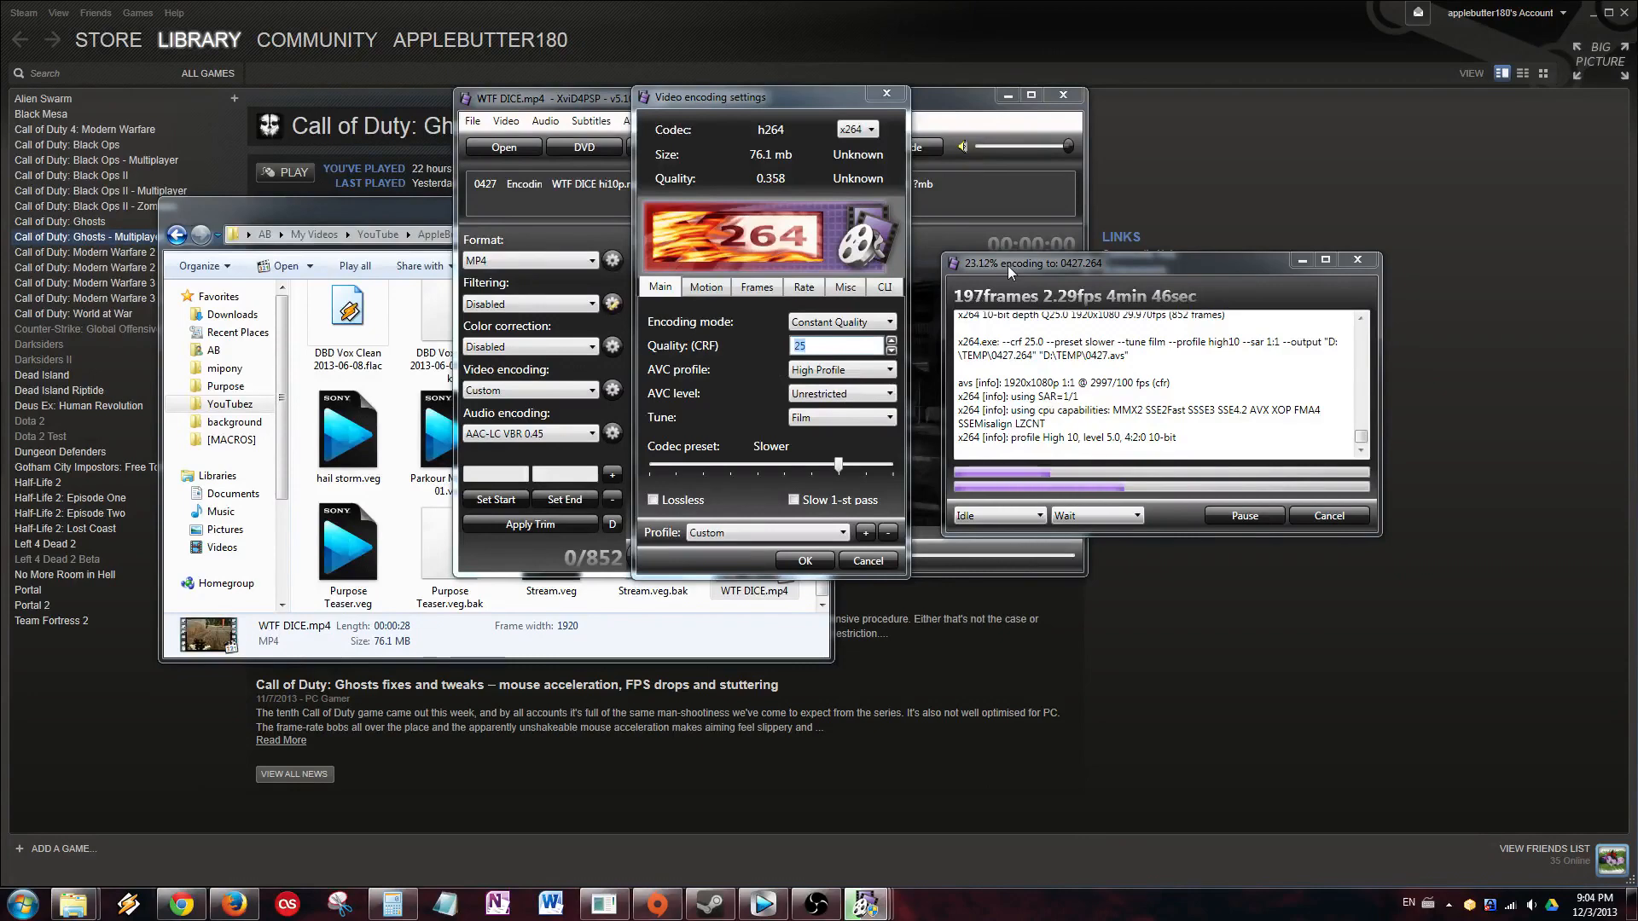